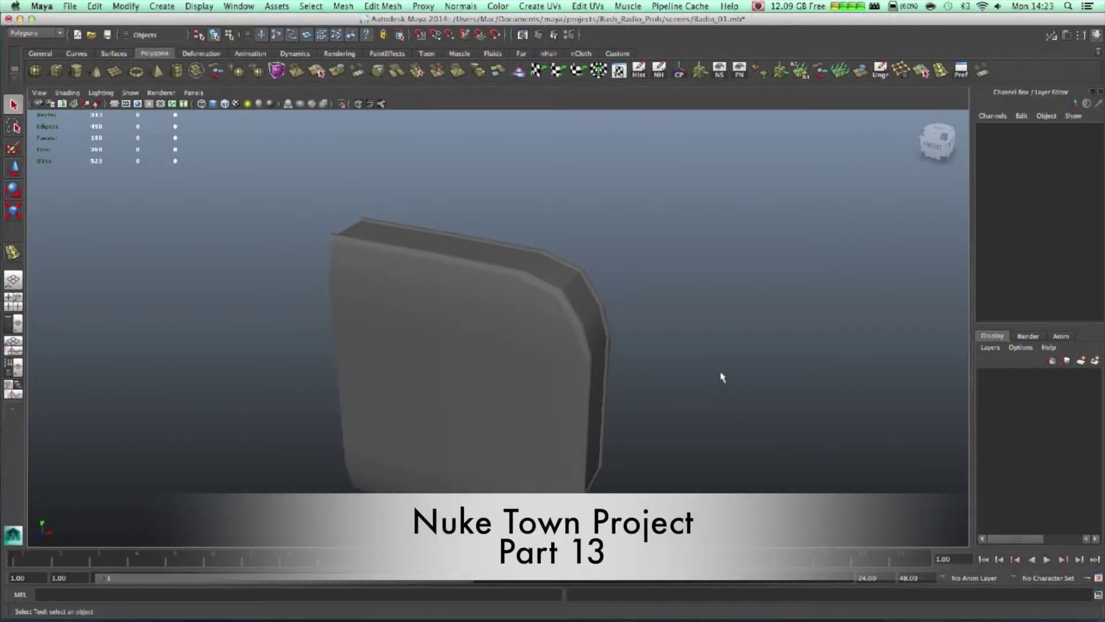
- Insert an edge loop close to an existing edge in the bevelled rim of the front shell, using relative distance from edge
mouse_move(634, 361)
alt+mouse_down()
mouse_move(642, 338)
mouse_move(617, 365)
alt+mouse_up()
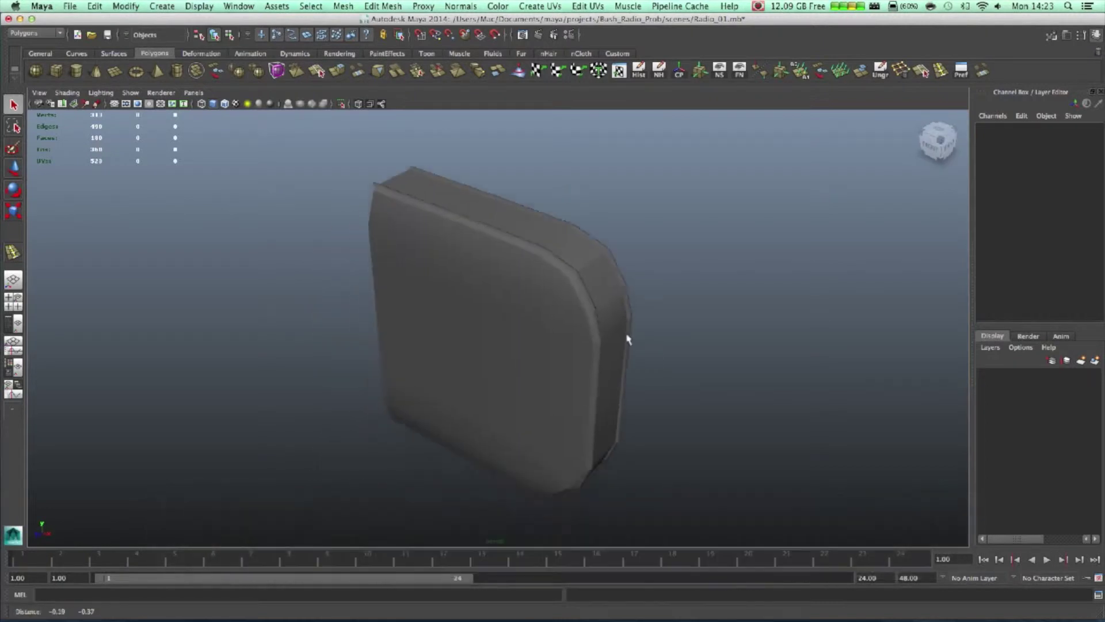
click(506, 326)
scroll(508, 326, up, 3)
alt+drag(570, 337, 545, 311)
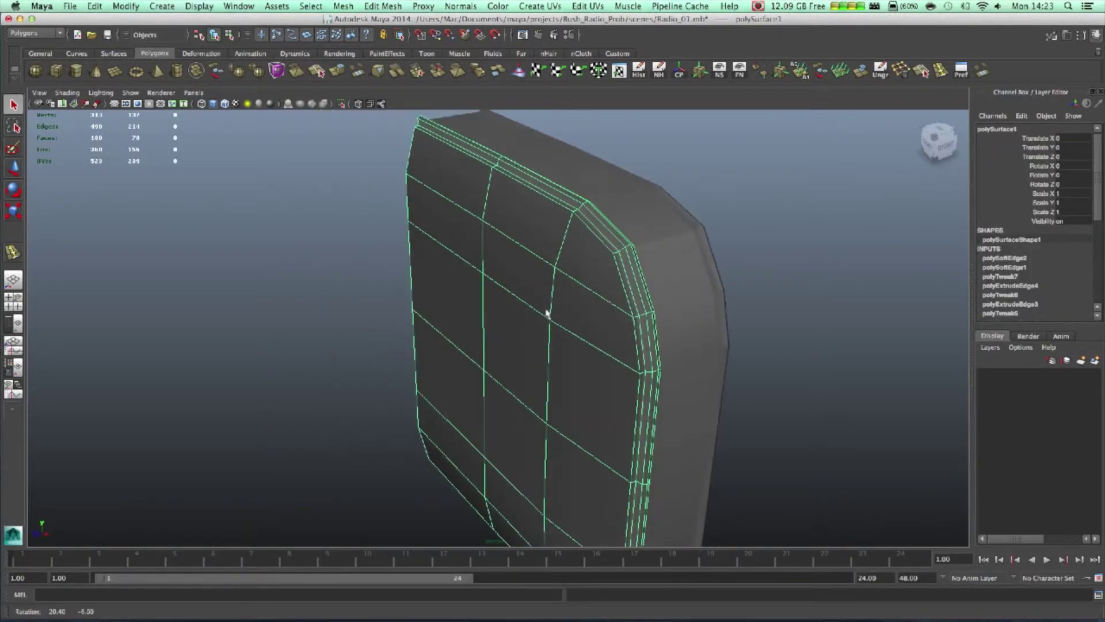
scroll(630, 346, up, 3)
alt+middle_drag(630, 345, 487, 278)
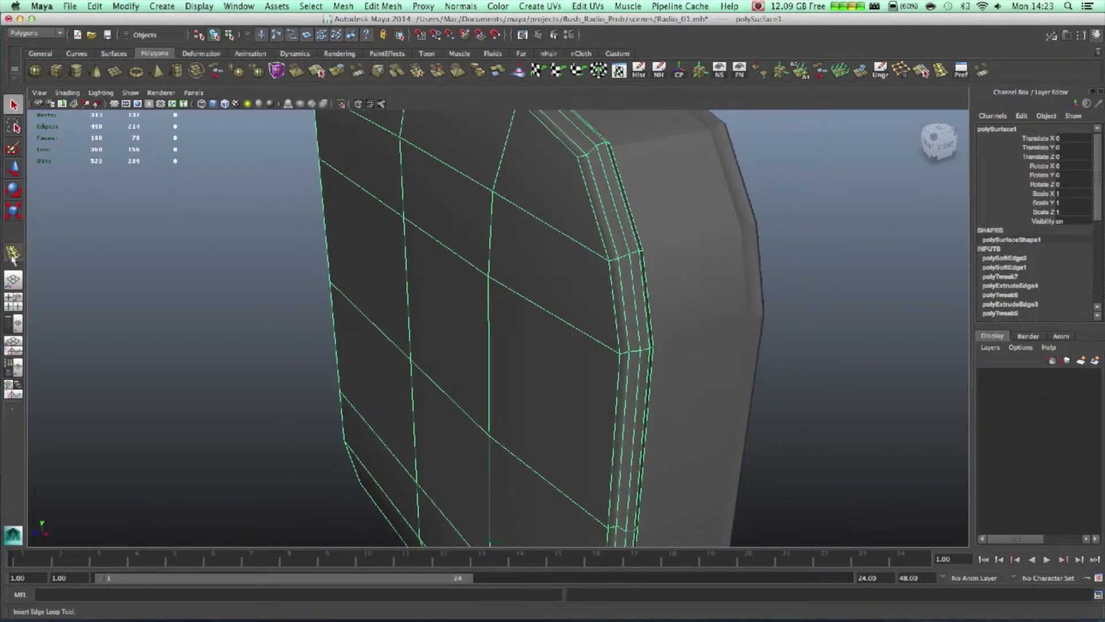
double_click(12, 254)
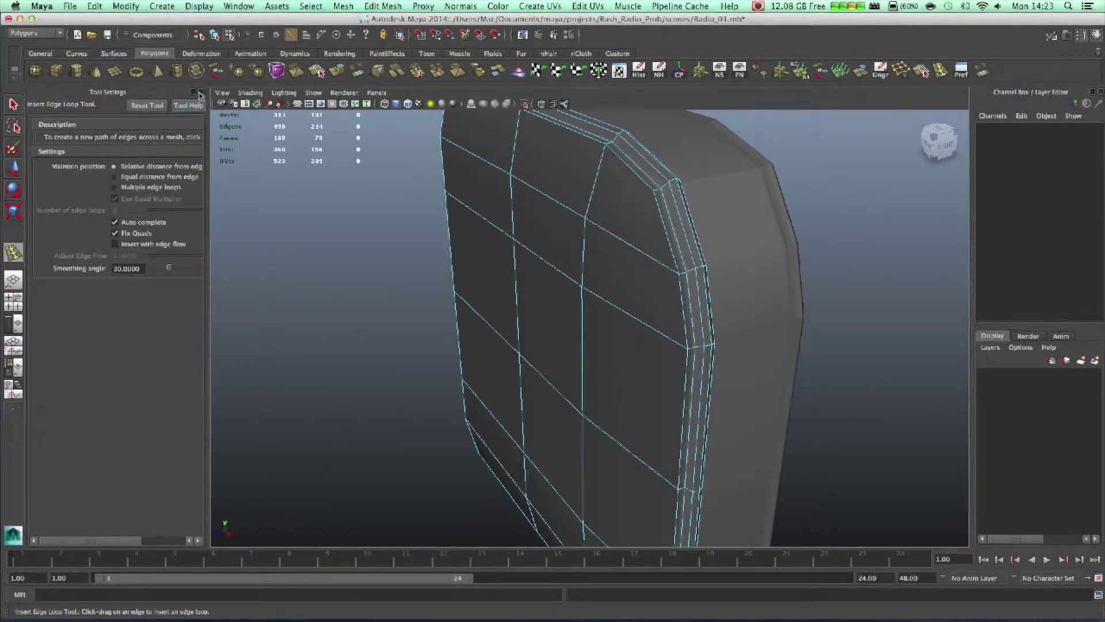
click(201, 93)
scroll(627, 180, up, 3)
alt+middle_drag(648, 249, 499, 311)
scroll(589, 310, up, 2)
alt+drag(585, 295, 550, 244)
- Delete the narrow ring of faces beside the new edge loop around the front shell's rim and return to object mode
key(w)
key(F11)
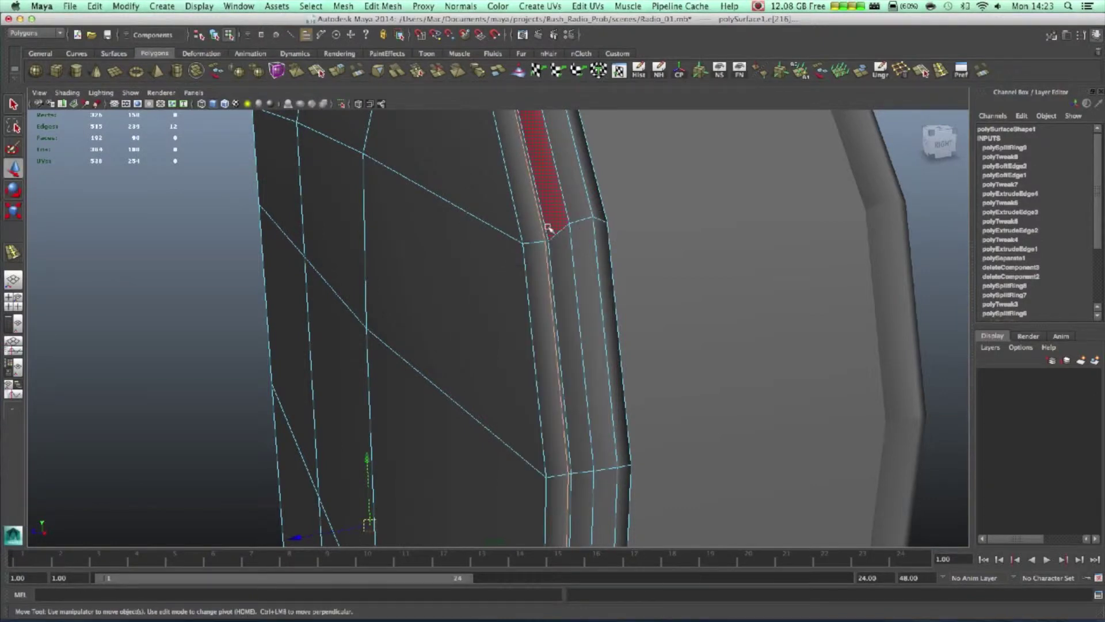
shift+double_click(549, 251)
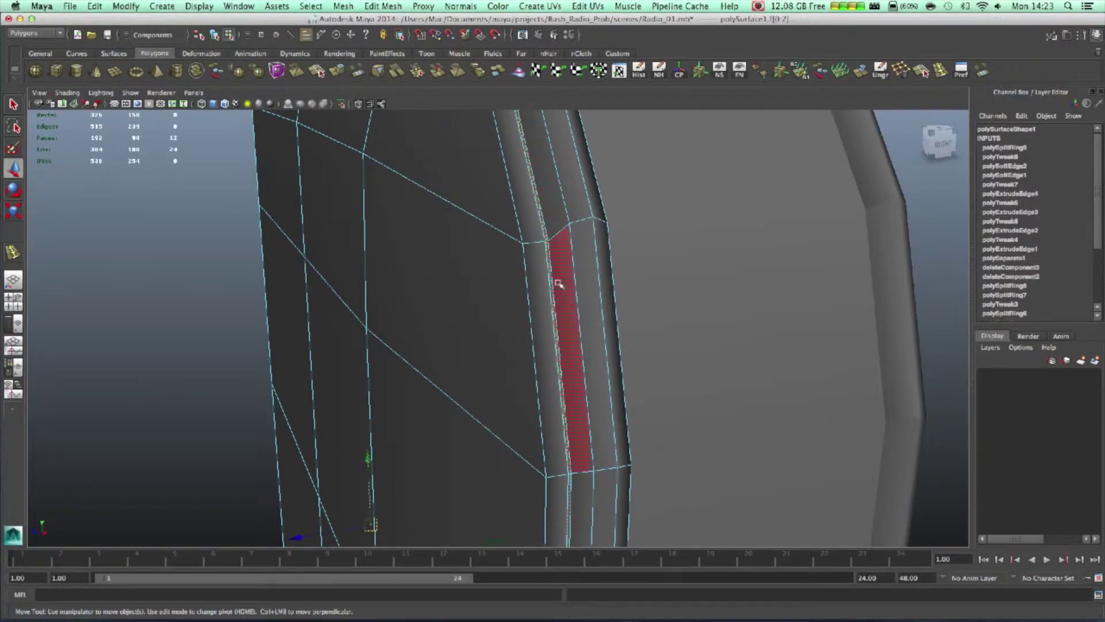
scroll(559, 286, down, 5)
key(Delete)
key(F8)
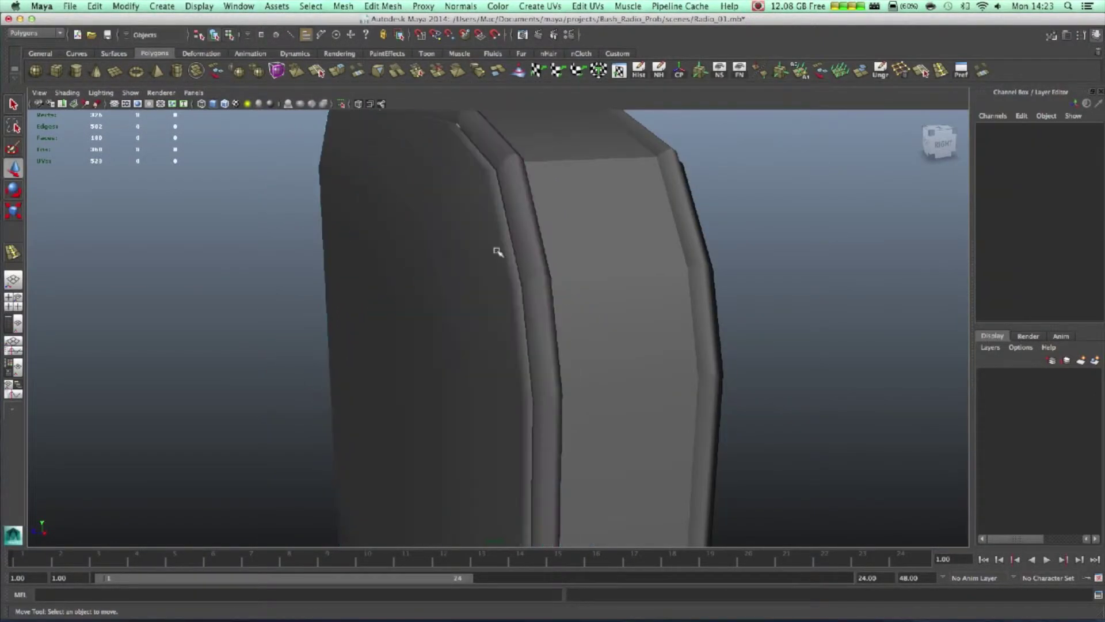
- Separate the front shell into independent meshes
click(496, 249)
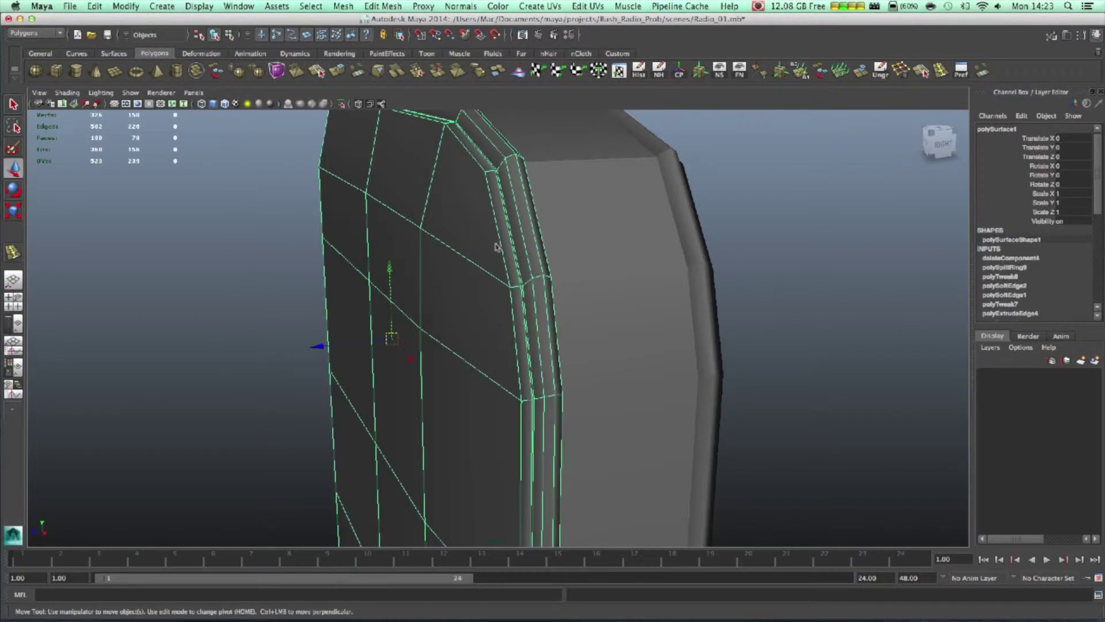
click(343, 6)
click(322, 32)
- Isolate the separated front panel so that it alone is displayed in the viewport
click(442, 255)
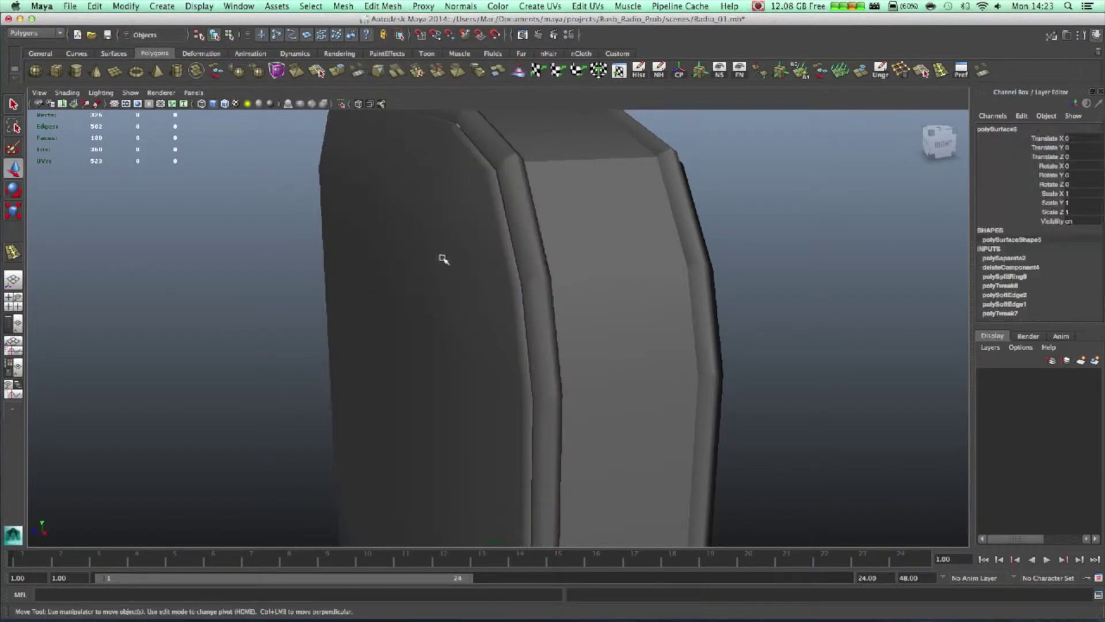
click(129, 94)
click(133, 94)
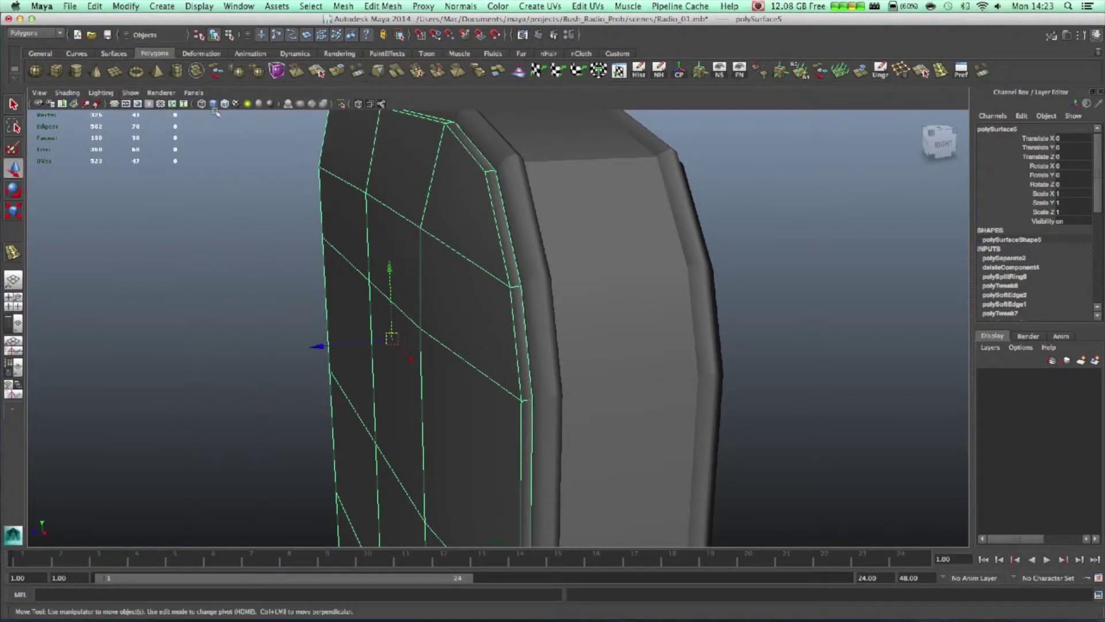
click(132, 93)
mouse_move(156, 110)
click(259, 113)
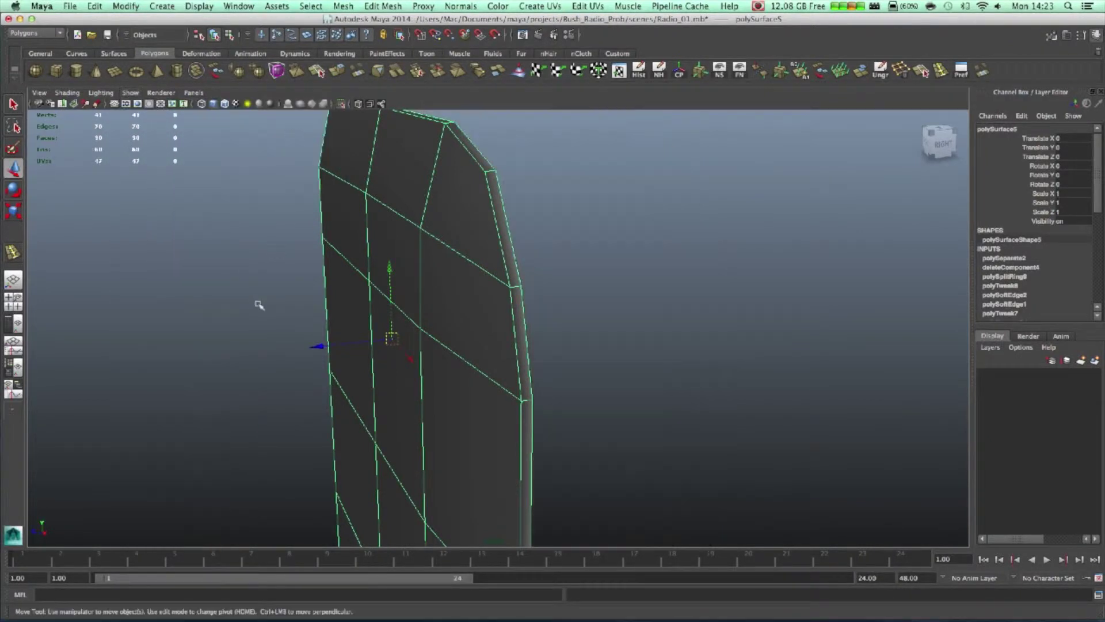
- Preview the isolated front panel smoothed, examine its rim and open back from the side, and restore the unsmoothed display
click(237, 313)
scroll(237, 313, down, 2)
click(425, 358)
key(3)
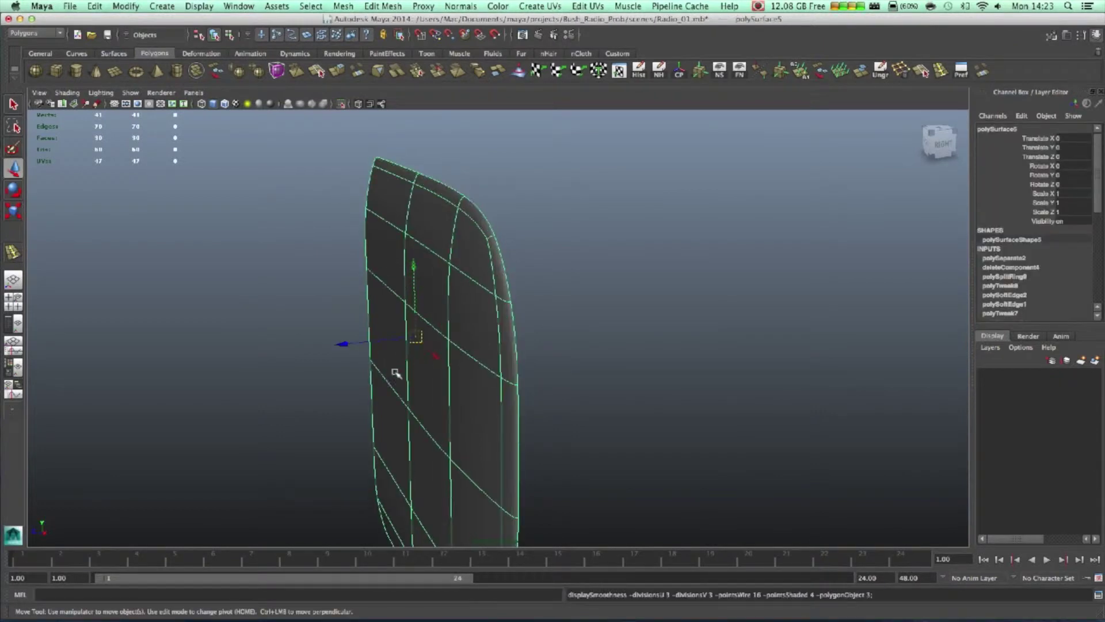
alt+drag(396, 374, 710, 341)
click(711, 341)
alt+right_drag(712, 341, 582, 370)
alt+drag(582, 370, 482, 288)
click(489, 324)
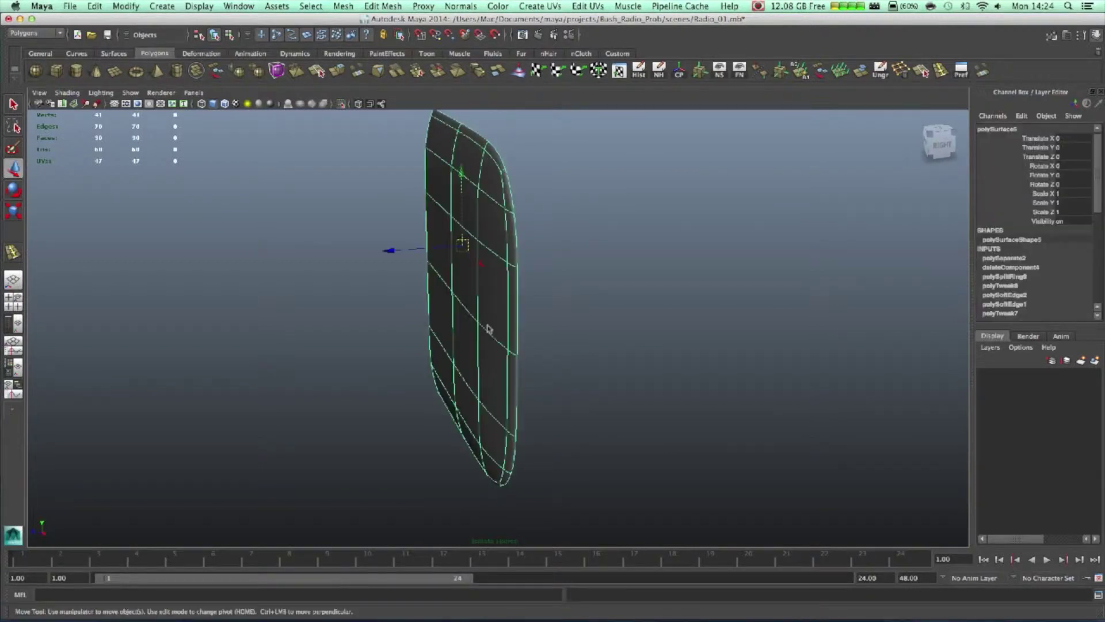
key(1)
- Select the rear border edges of the front panel and move them slightly backward along Z with smooth preview on
right_drag(514, 237, 516, 213)
double_click(514, 207)
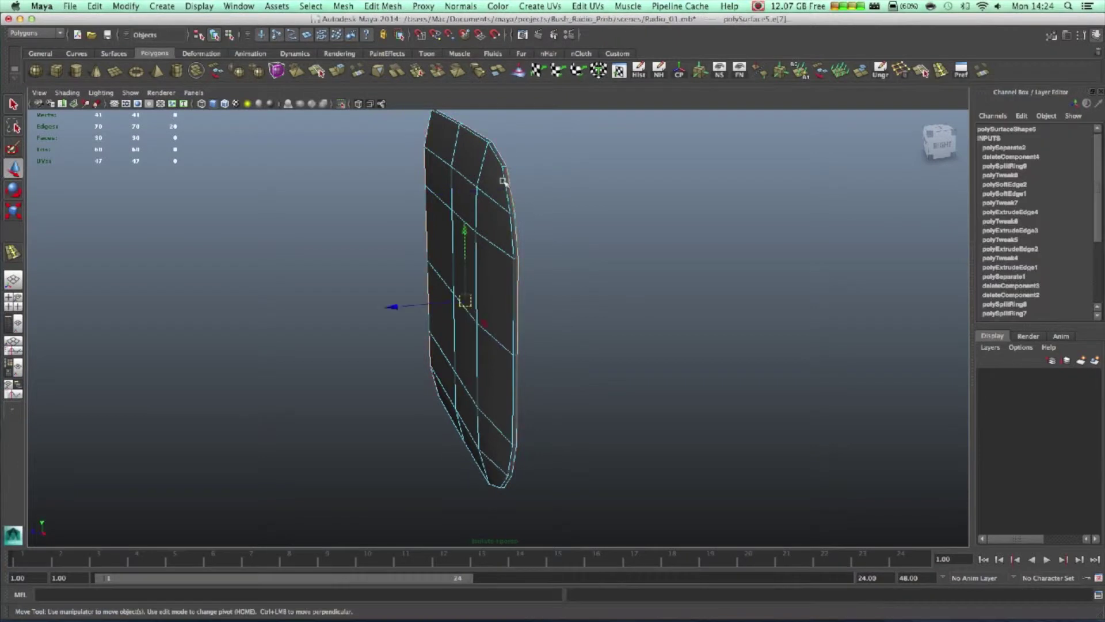
alt+drag(461, 128, 473, 185)
alt+drag(471, 396, 687, 524)
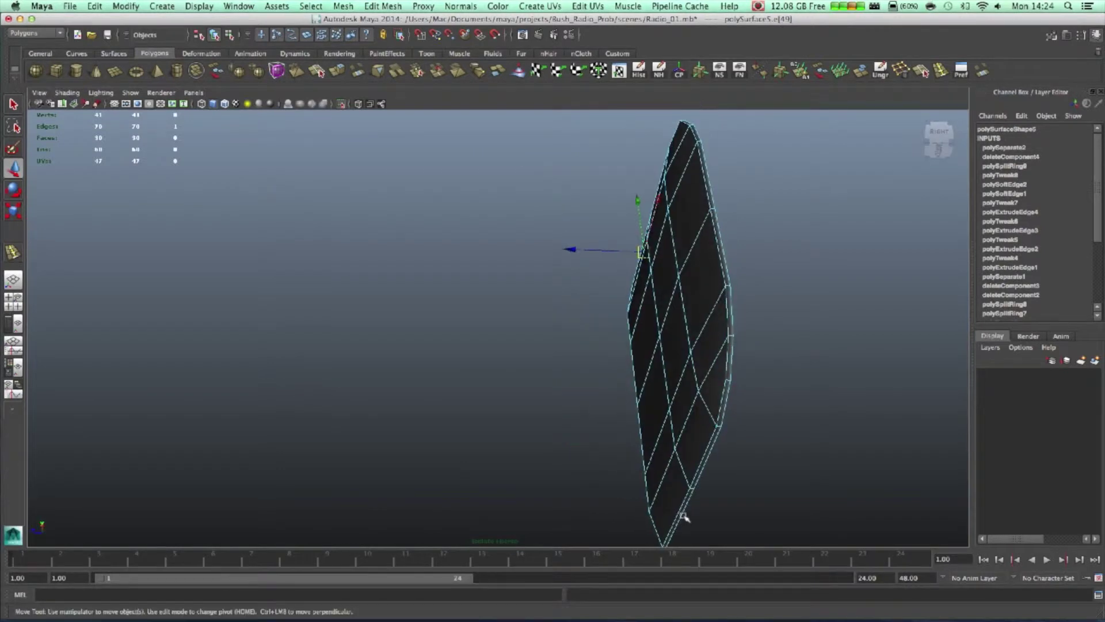
shift+click(724, 489)
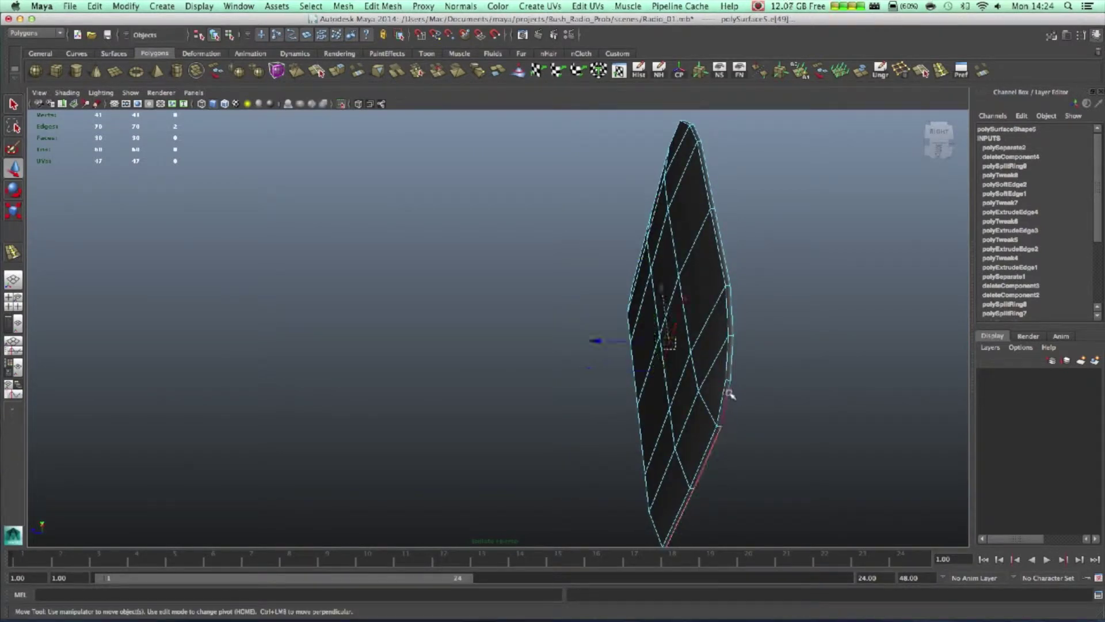
alt+drag(789, 376, 586, 297)
double_click(707, 414)
key(e)
key(r)
key(3)
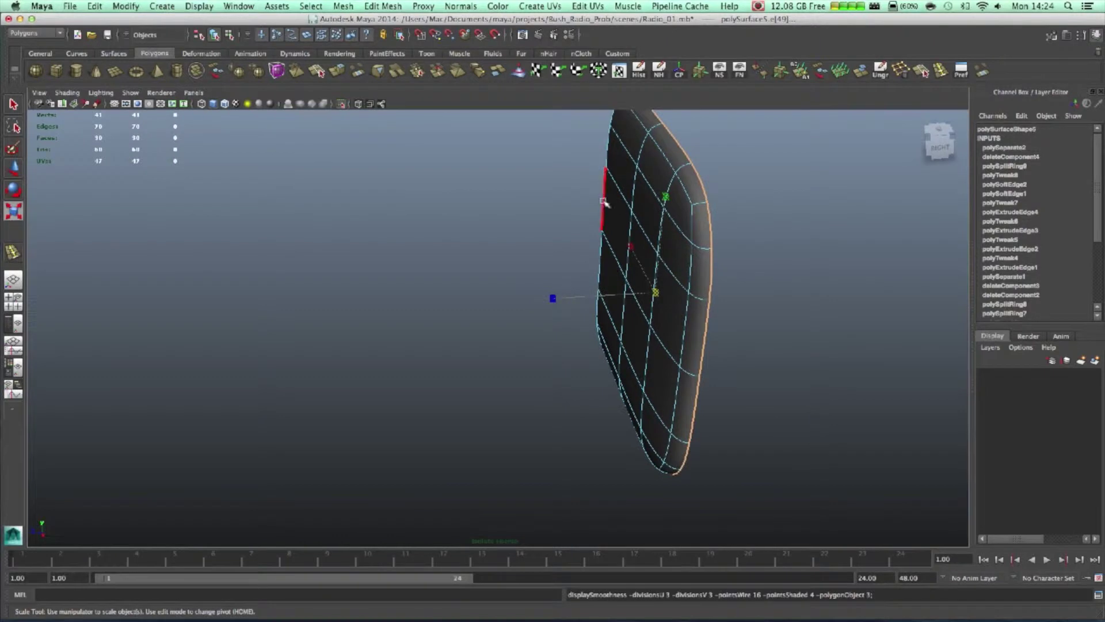
key(w)
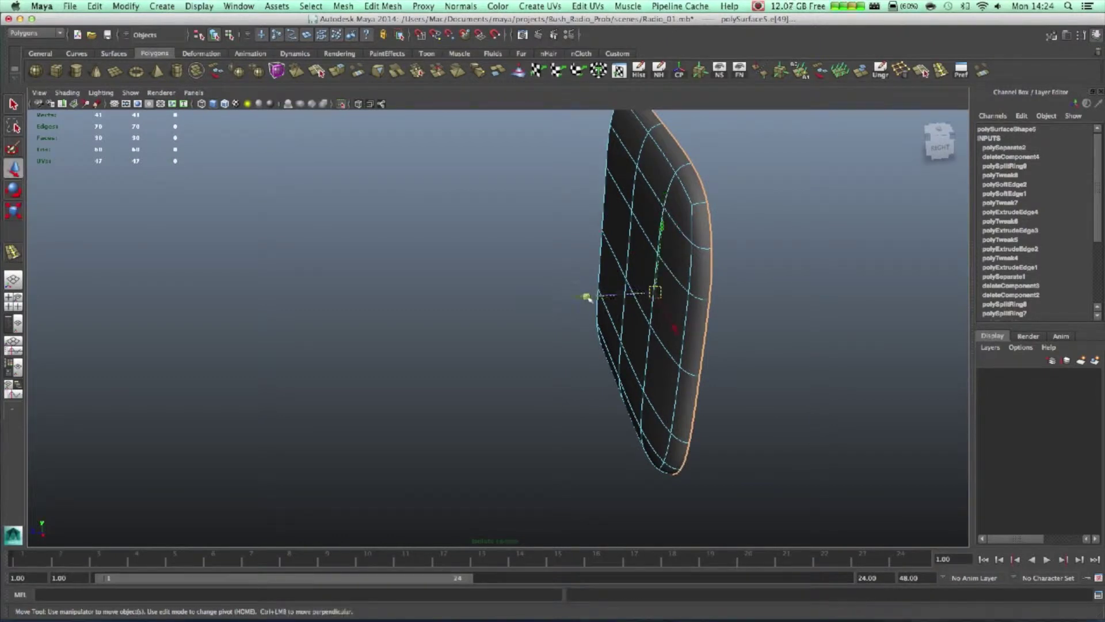
drag(587, 298, 592, 296)
- Scale the front panel's rear border edges slightly outward and return to object mode with smooth preview off
right_drag(681, 264, 732, 247)
click(747, 296)
alt+drag(747, 296, 698, 286)
click(696, 285)
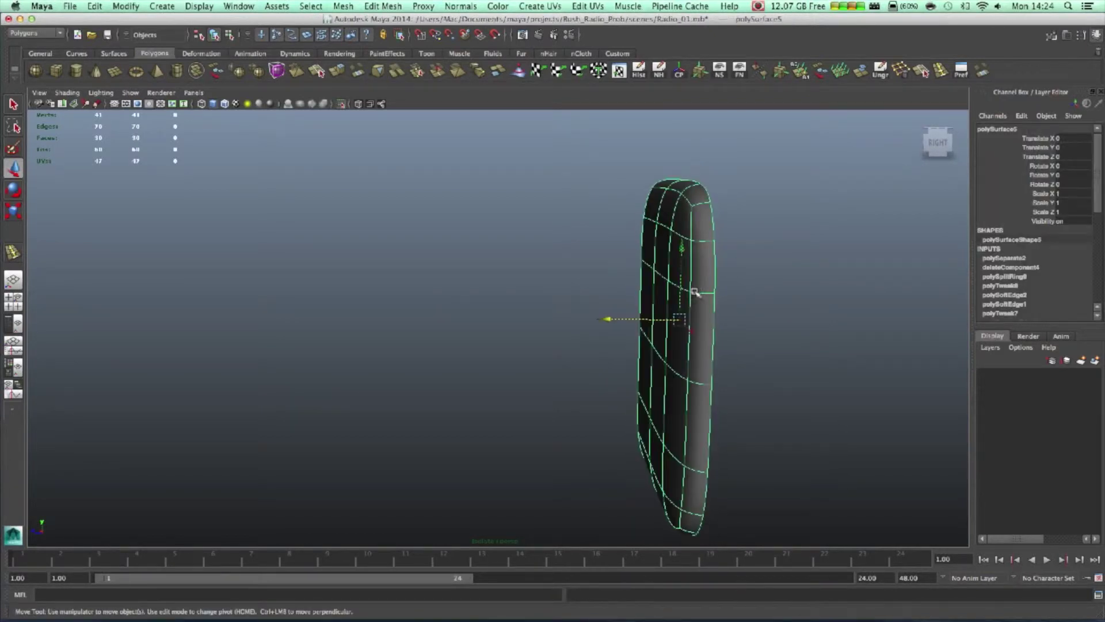
key(z)
key(z)
key(e)
key(r)
drag(689, 353, 694, 355)
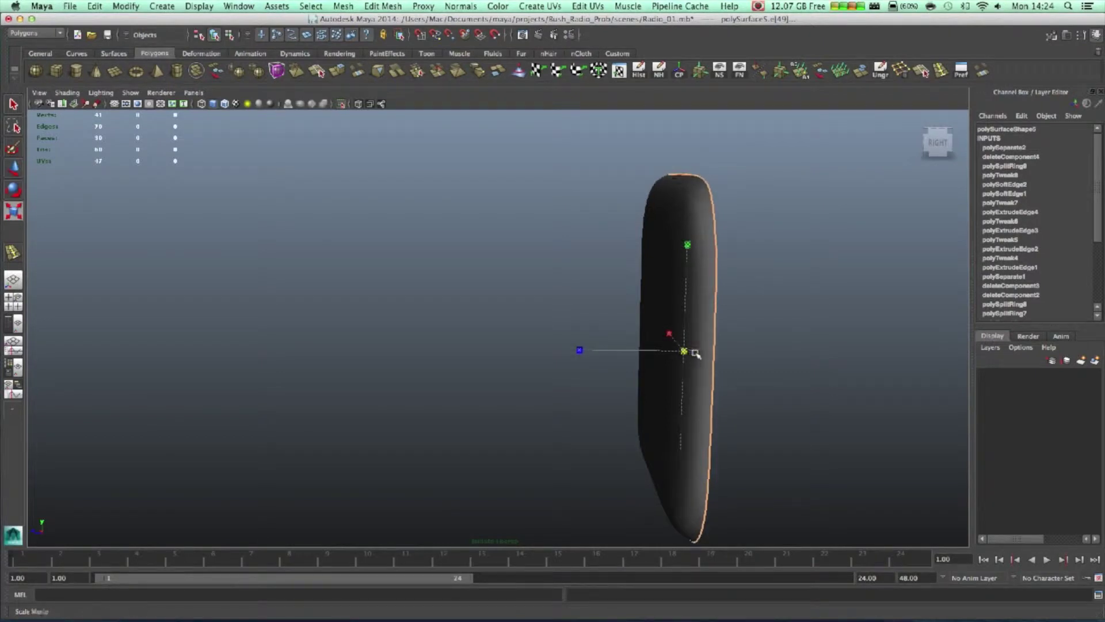
alt+drag(602, 387, 631, 241)
right_click(631, 221)
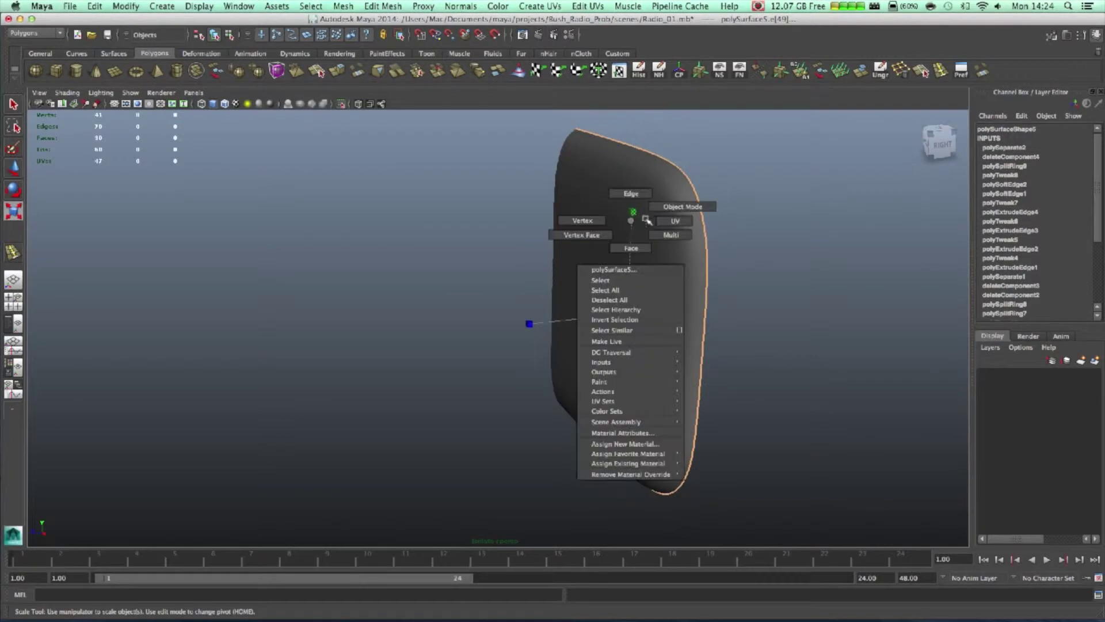
right_drag(631, 220, 683, 206)
click(651, 303)
alt+right_drag(621, 307, 527, 340)
key(1)
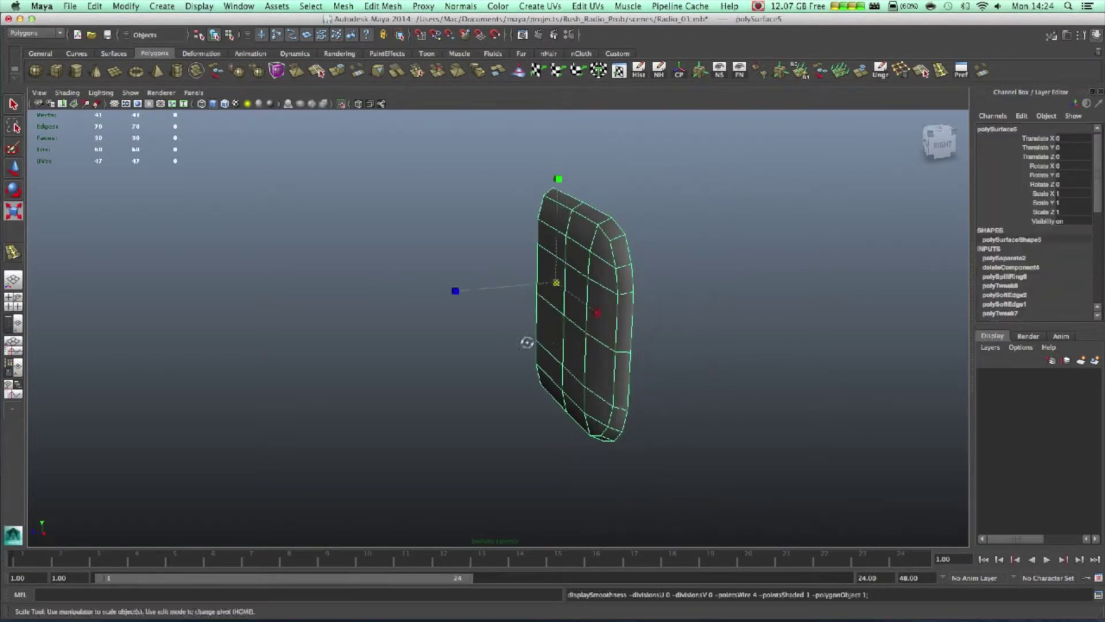
- Move the top and bottom rear corner vertices on the panel's open inner side along X to line up with that side
alt+drag(526, 340, 640, 351)
alt+middle_drag(380, 267, 512, 343)
scroll(521, 352, up, 8)
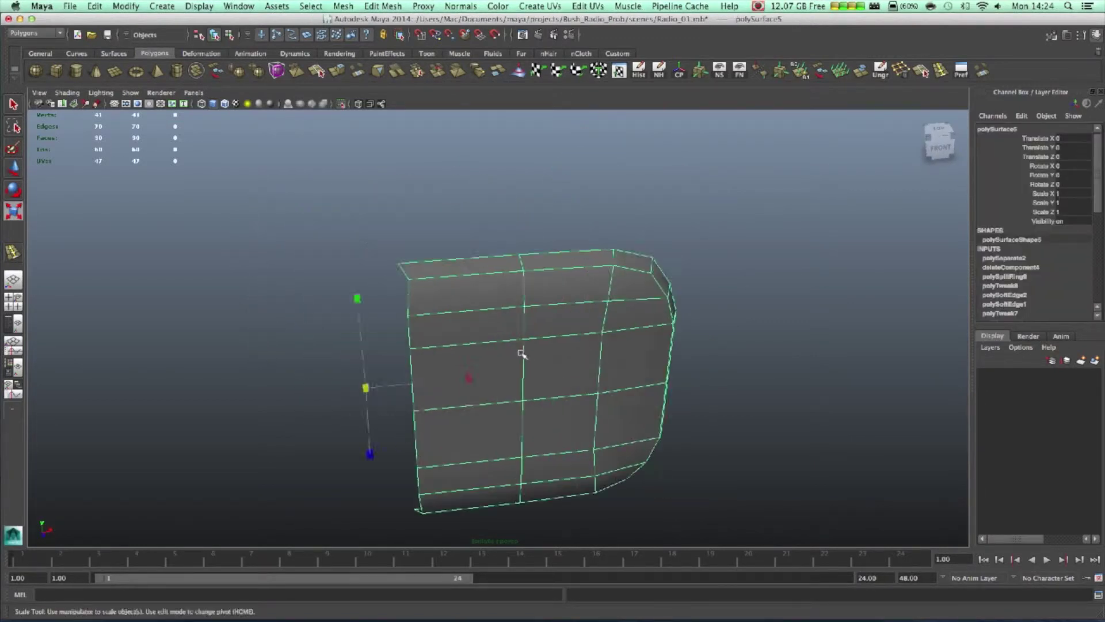
right_drag(399, 237, 291, 215)
click(241, 160)
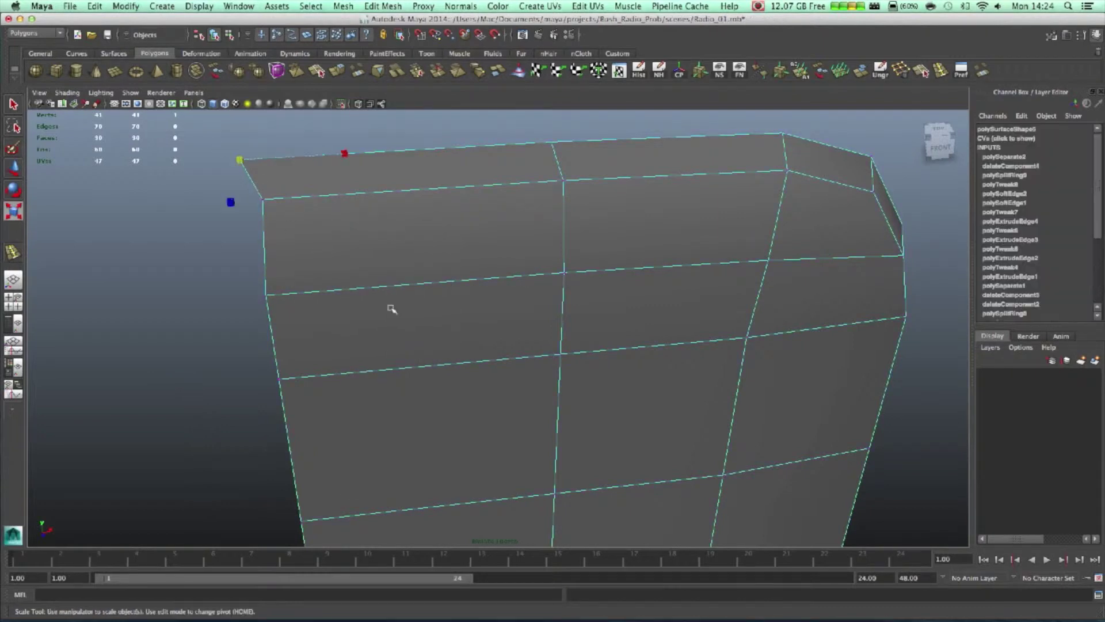
scroll(419, 354, down, 3)
alt+drag(418, 353, 440, 397)
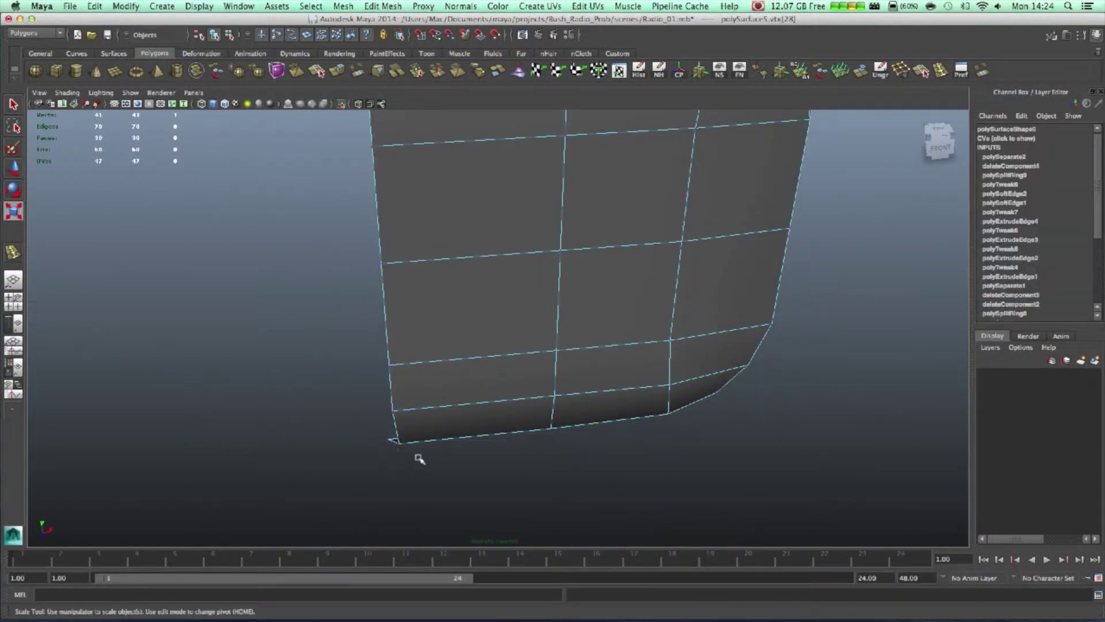
shift+drag(419, 458, 377, 428)
key(w)
middle_drag(442, 244, 448, 244)
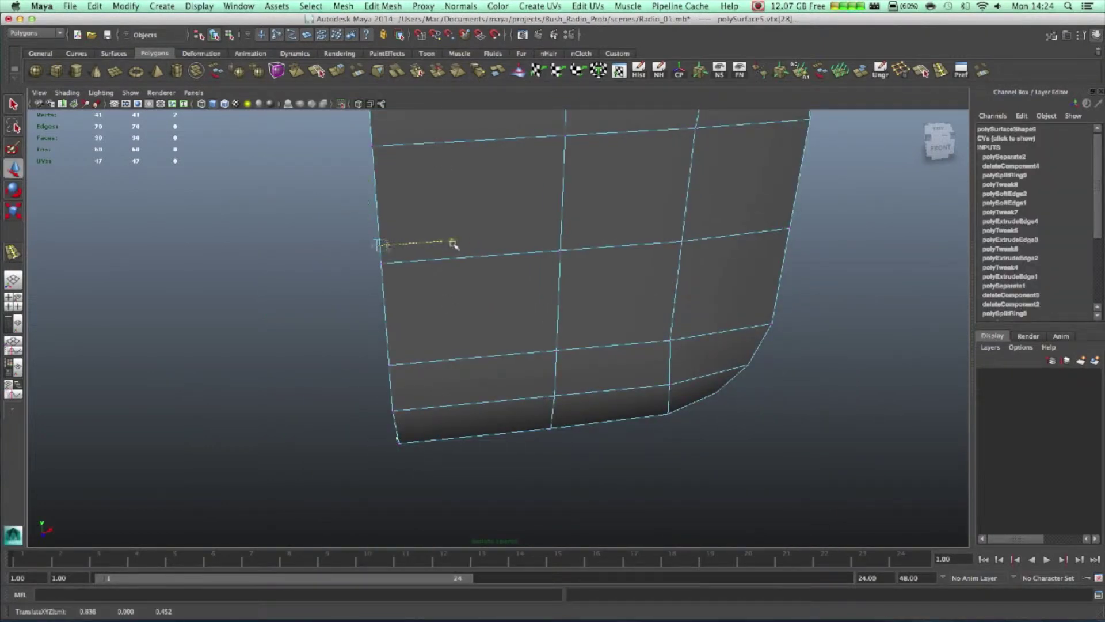
- Return to object mode and examine the front panel's curved rim and open side in smooth preview from several angles
alt+right_drag(555, 375, 575, 276)
alt+drag(575, 276, 639, 251)
right_drag(656, 247, 714, 231)
click(806, 336)
alt+drag(790, 411, 759, 392)
click(759, 392)
key(3)
click(882, 430)
alt+right_drag(882, 429, 844, 419)
alt+middle_drag(844, 419, 761, 385)
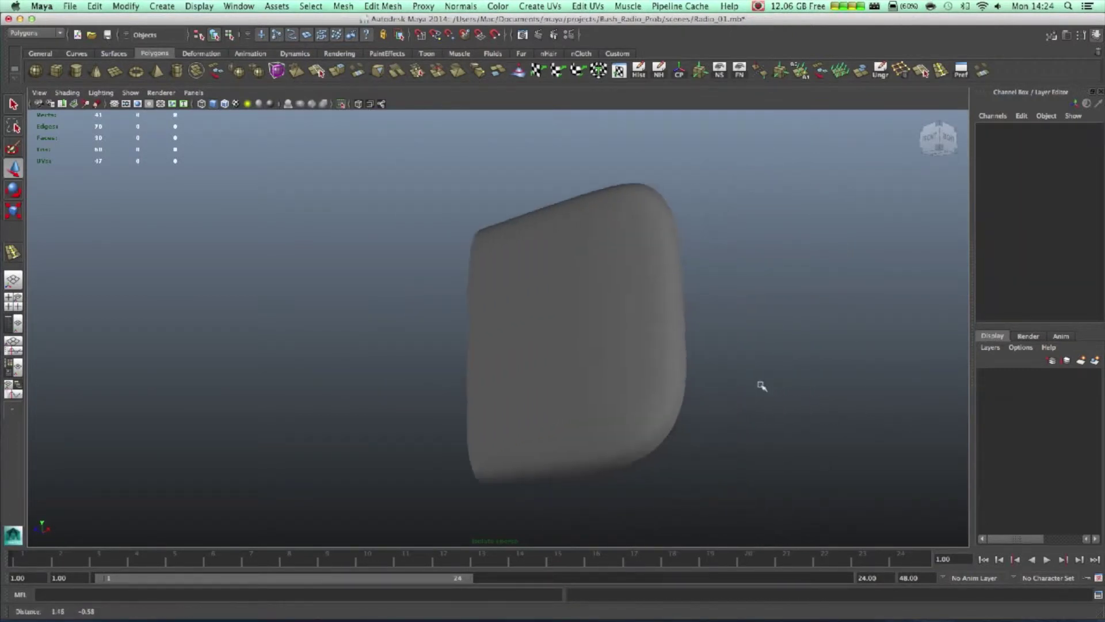
click(684, 382)
alt+drag(700, 433, 683, 448)
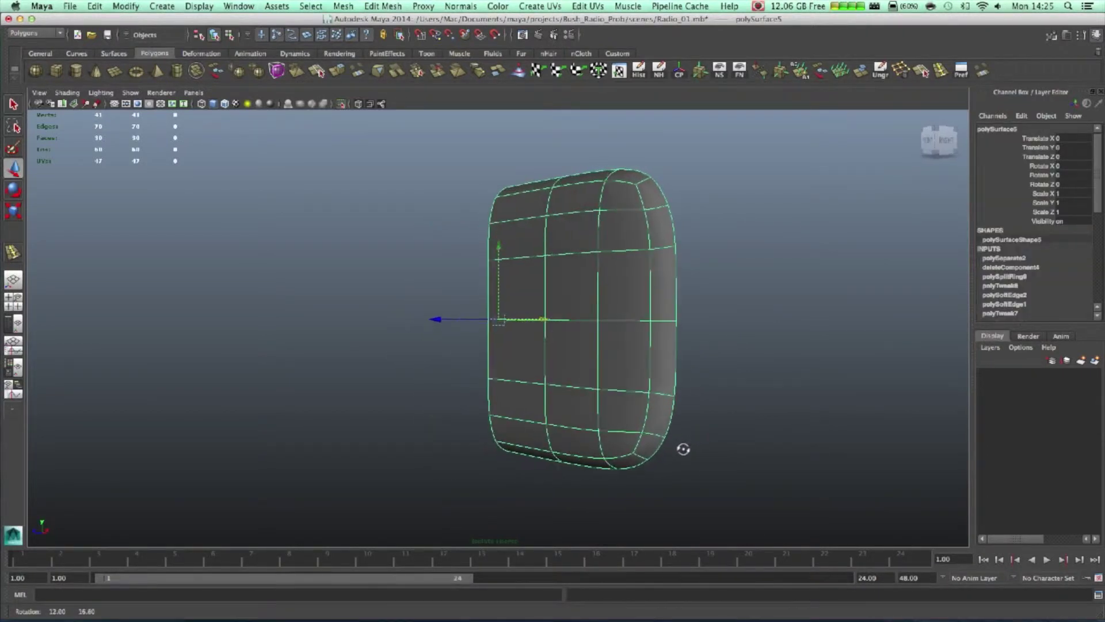
- Turn off smooth preview and insert an edge loop along the front panel's outer rim, close to its rear border
key(1)
scroll(711, 430, up, 3)
alt+middle_drag(740, 395, 649, 388)
alt+drag(649, 389, 624, 388)
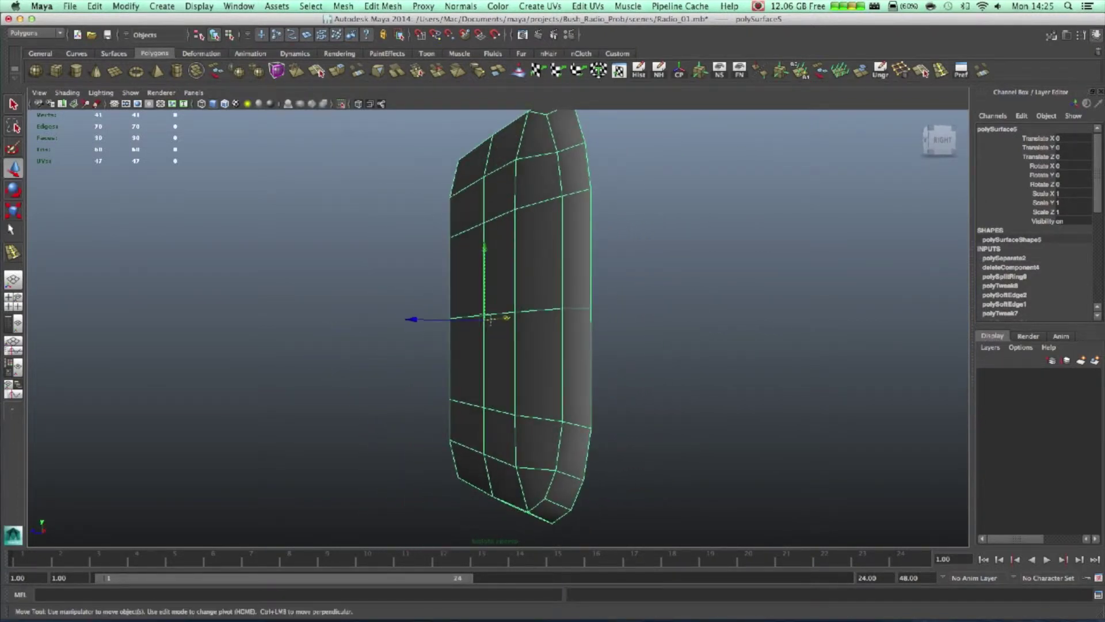
click(12, 251)
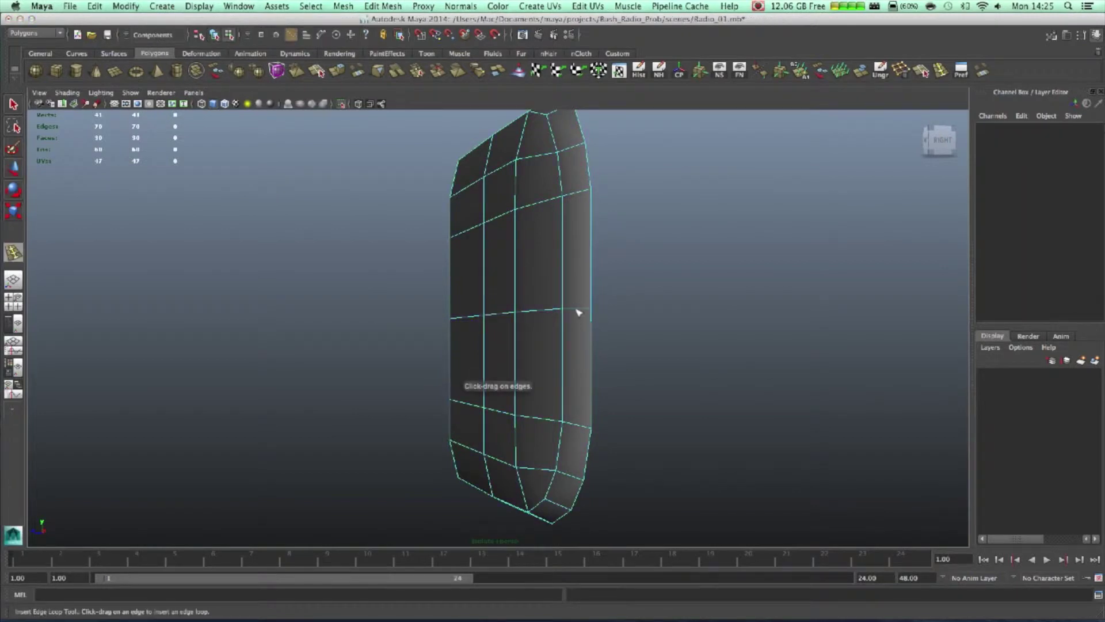
drag(578, 312, 581, 313)
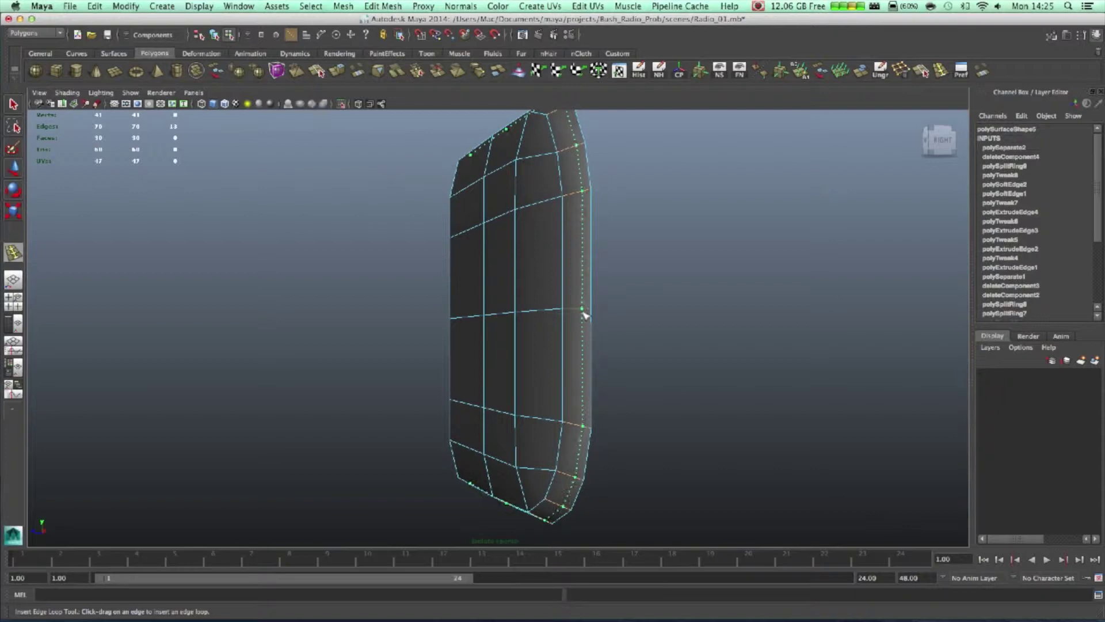
drag(582, 313, 582, 312)
- Check how the new rim edge loop affects the front panel's shape in smooth preview
alt+right_drag(591, 348, 642, 388)
key(w)
alt+drag(641, 406, 729, 419)
alt+middle_drag(710, 356, 598, 217)
alt+drag(622, 266, 567, 296)
key(3)
key(1)
right_drag(498, 294, 494, 325)
click(509, 406)
click(530, 412)
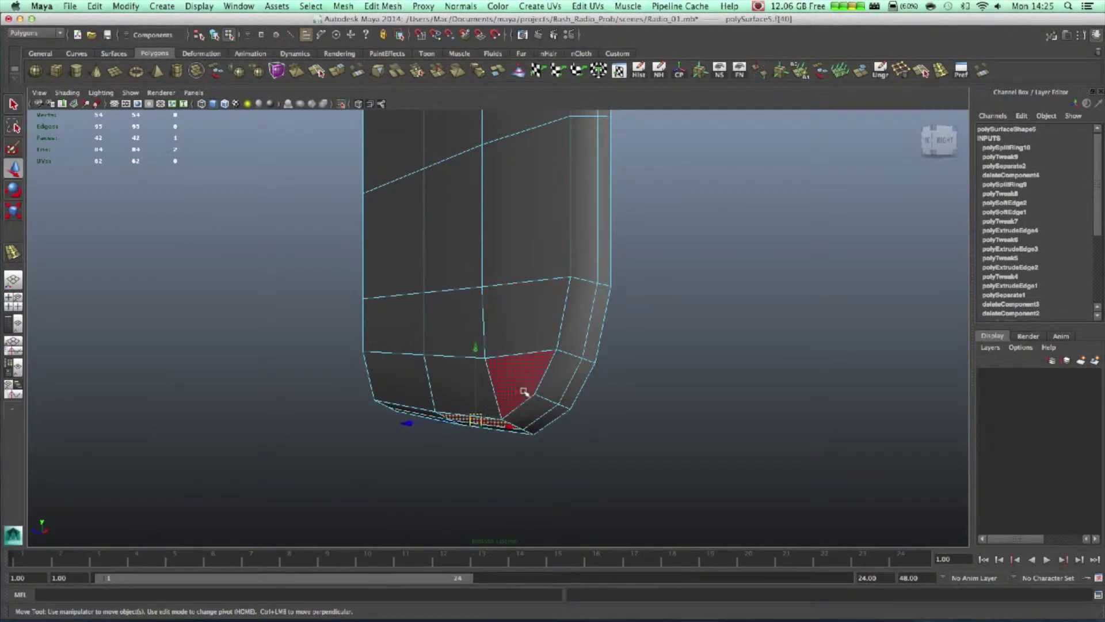
double_click(528, 412)
shift+click(566, 399)
key(z)
scroll(657, 415, down, 5)
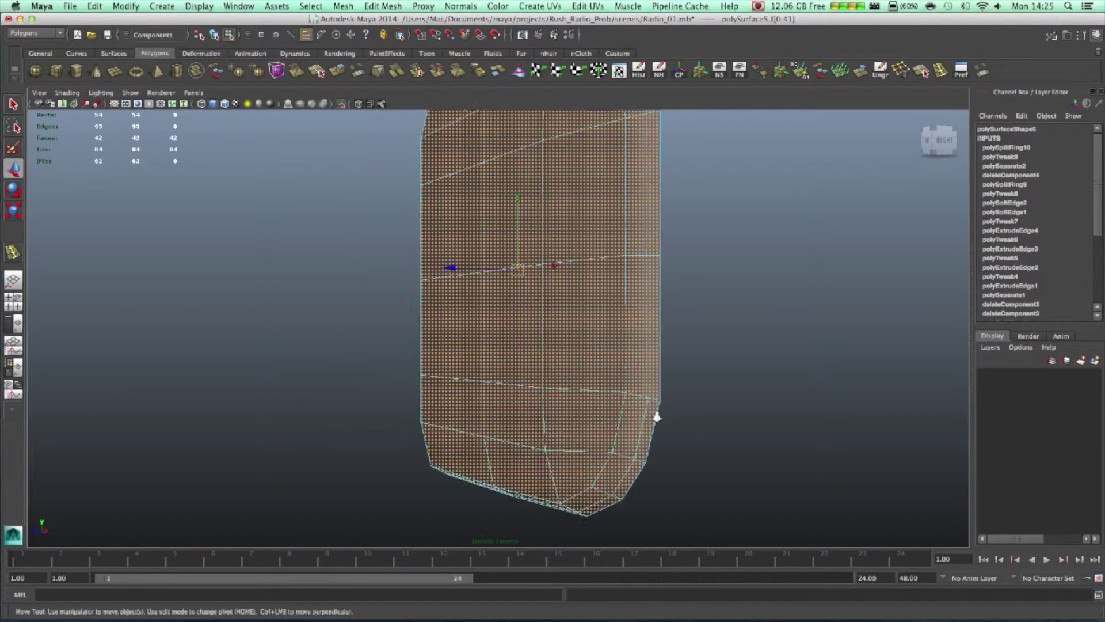
click(651, 444)
- Select the front panel's front faces in the side view and duplicate them as a separate piece
alt+drag(651, 444, 605, 446)
key(space)
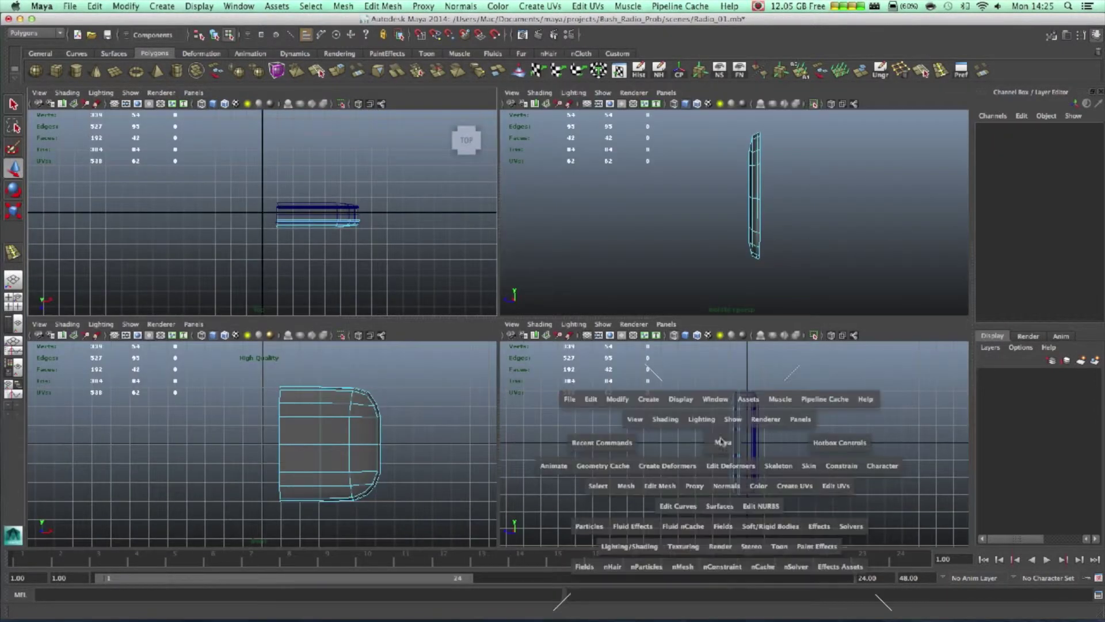
key(space)
scroll(452, 183, up, 3)
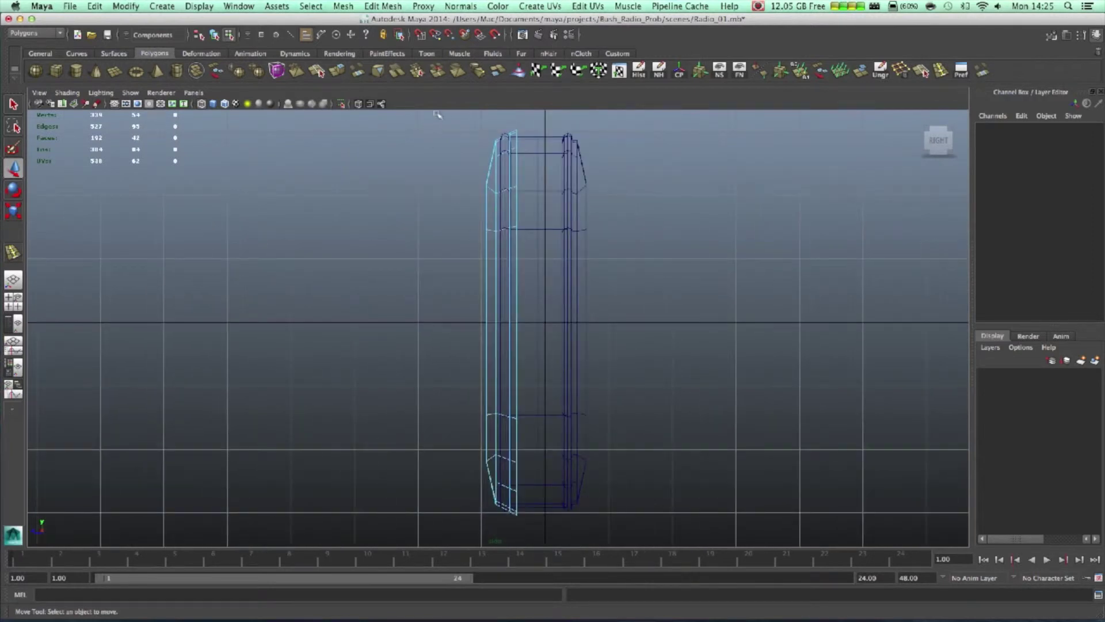
drag(498, 532, 498, 536)
key(space)
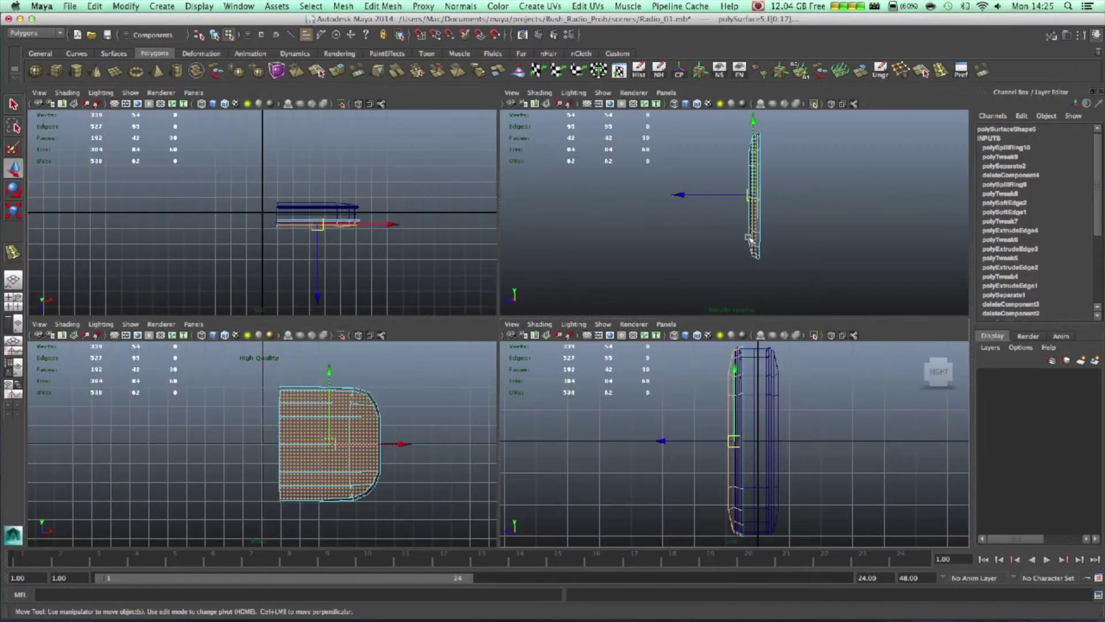
key(space)
alt+drag(614, 240, 592, 241)
click(383, 5)
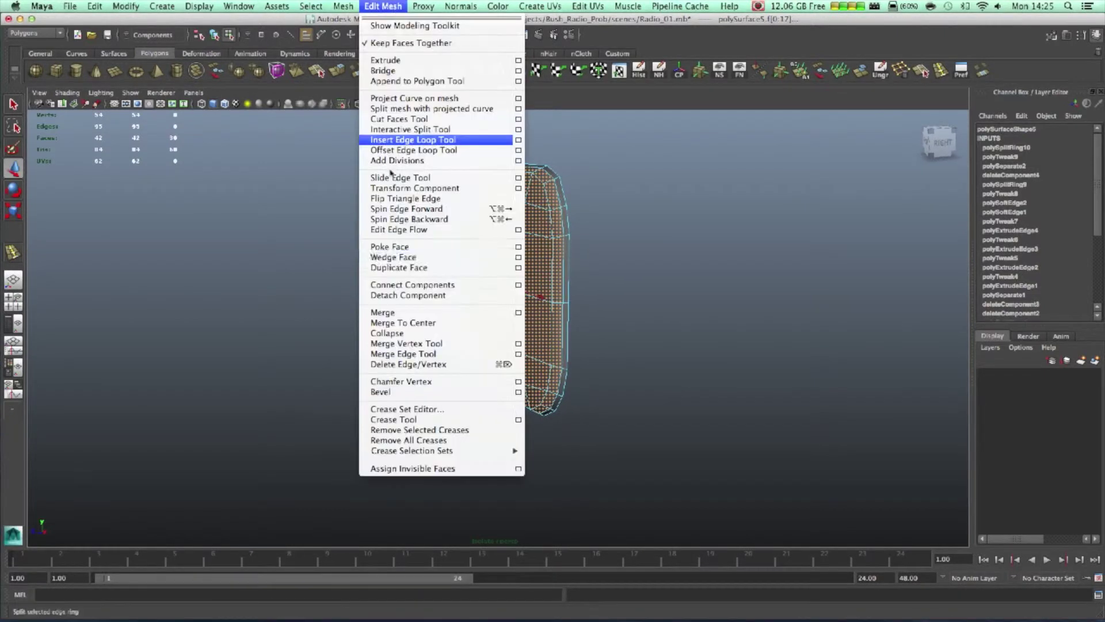
click(443, 267)
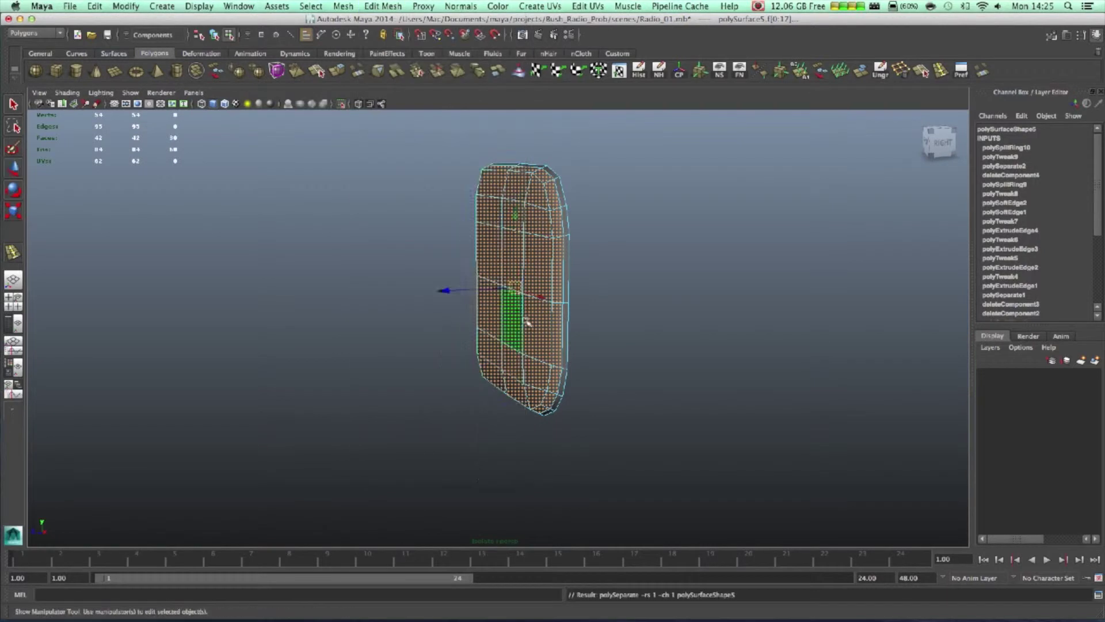
- Return to object mode and move the original front panel back along Z, away from the duplicated faces
key(w)
click(428, 273)
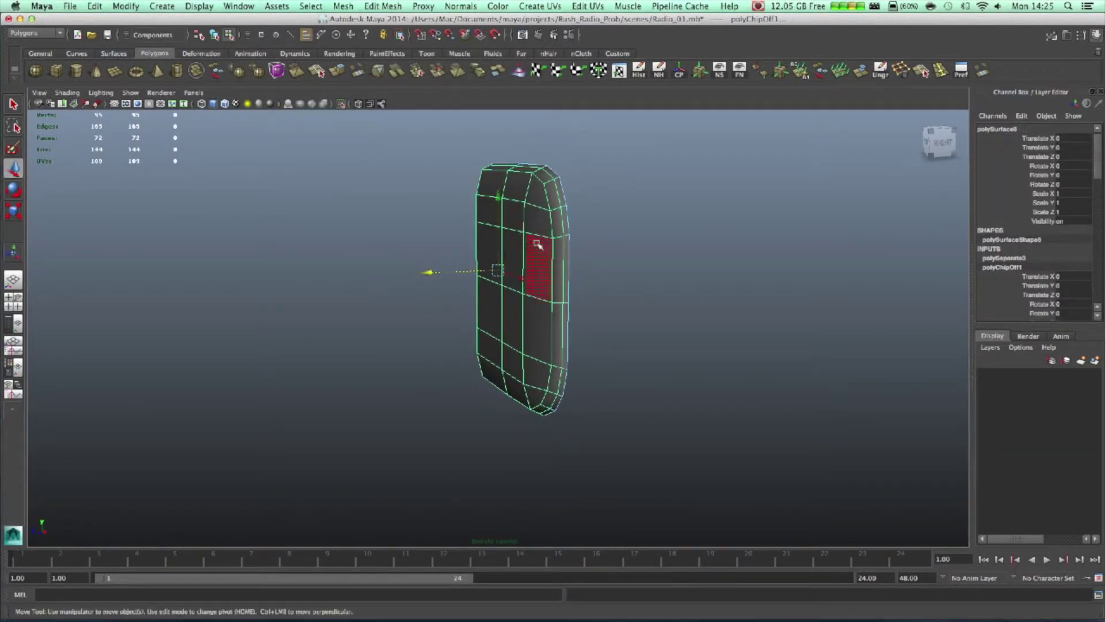
right_drag(516, 234, 516, 213)
click(809, 308)
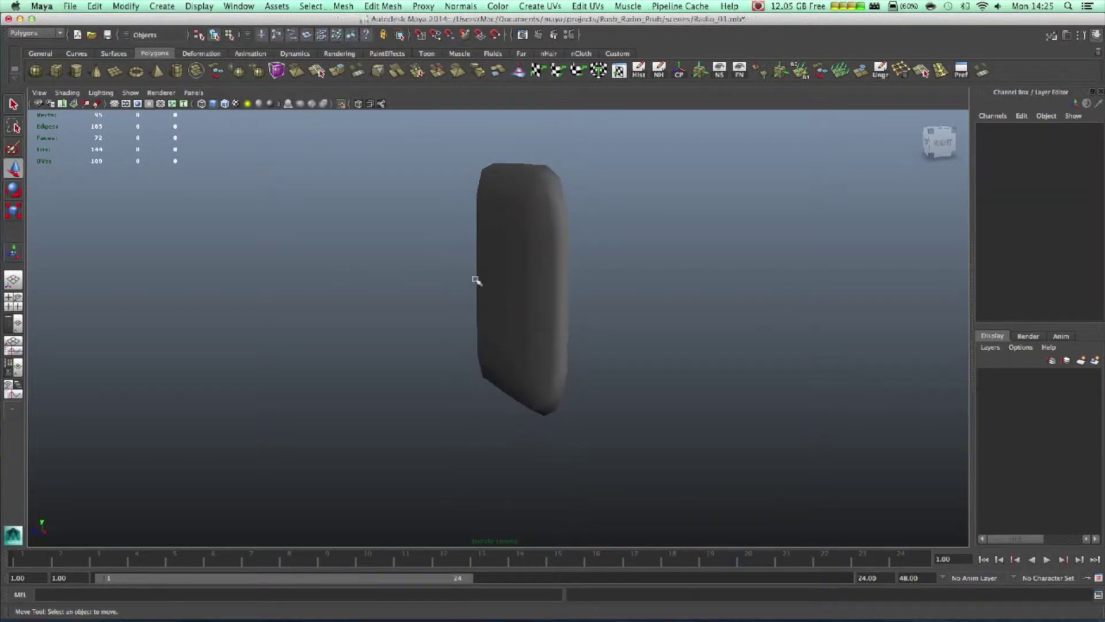
click(478, 281)
mouse_move(435, 274)
mouse_down()
mouse_move(412, 277)
mouse_move(449, 273)
mouse_up()
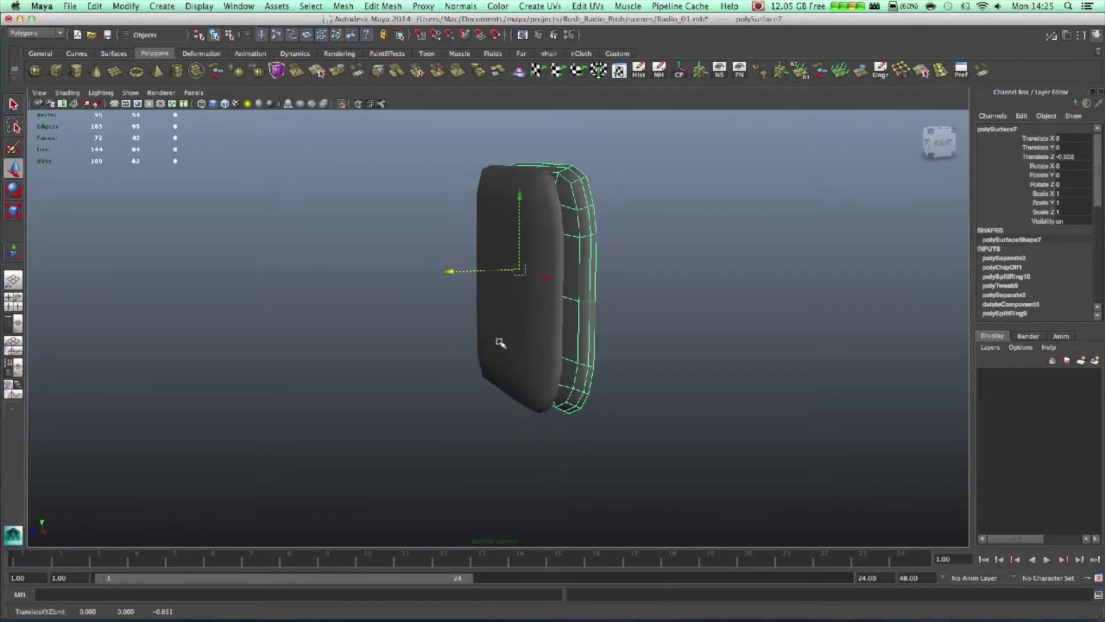
- Turn off smooth preview on the duplicated face piece and delete its two lowest horizontal edge loops
click(508, 368)
scroll(508, 368, up, 2)
key(1)
scroll(523, 375, up, 5)
alt+drag(523, 375, 550, 360)
mouse_move(550, 360)
right_down()
mouse_move(554, 306)
mouse_move(534, 362)
right_up()
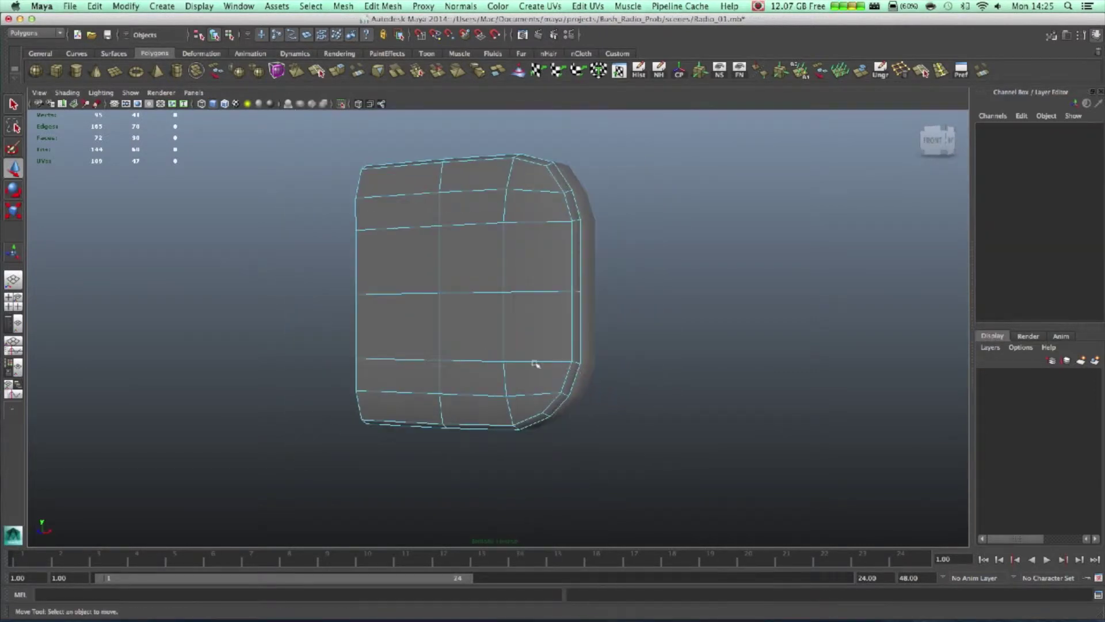
double_click(535, 394)
key(Delete)
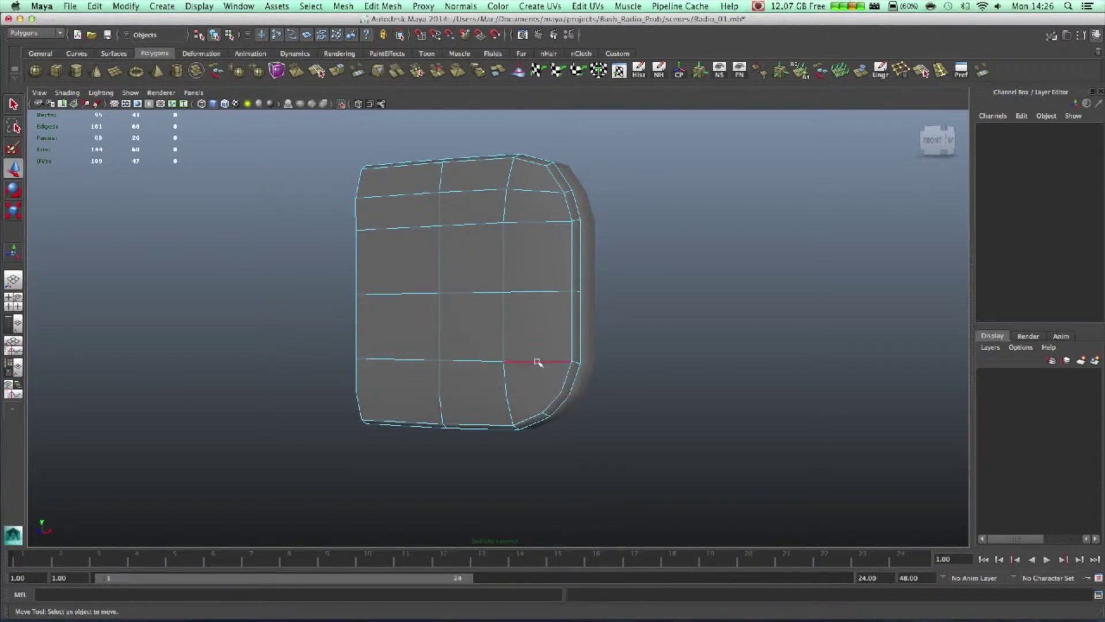
click(542, 363)
key(Delete)
- Delete the three remaining horizontal edge loops across the middle and upper part of the duplicated piece
double_click(530, 292)
key(Delete)
double_click(536, 222)
key(Delete)
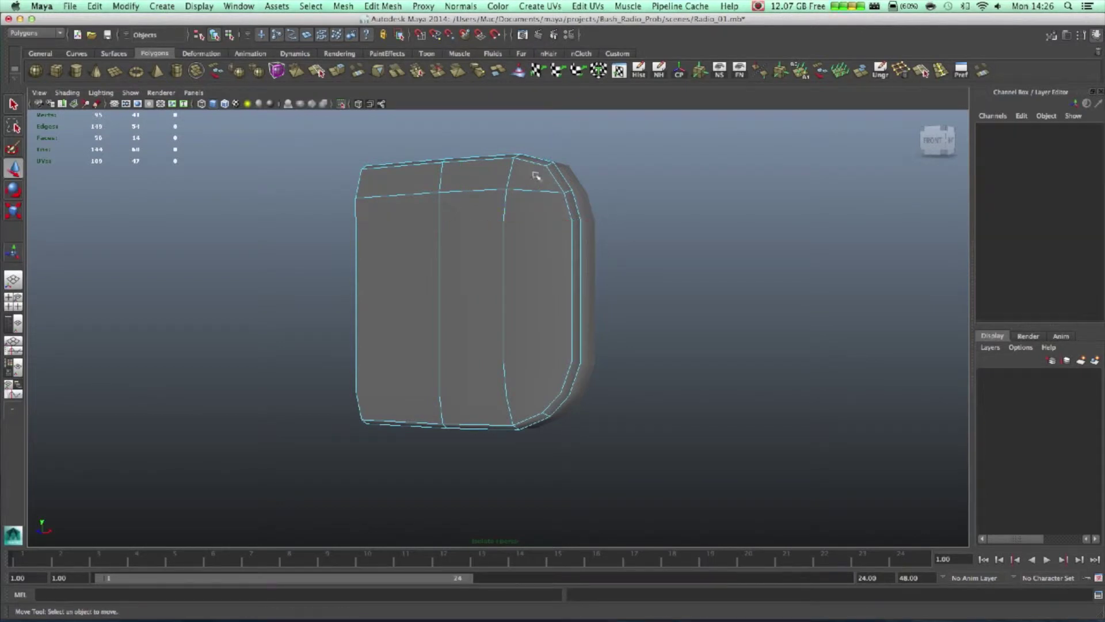
double_click(530, 190)
key(Delete)
- Delete the leftover vertices along the duplicated piece's vertical edges, keeping its inner-side corner vertices
right_drag(523, 252, 472, 247)
drag(358, 199, 301, 165)
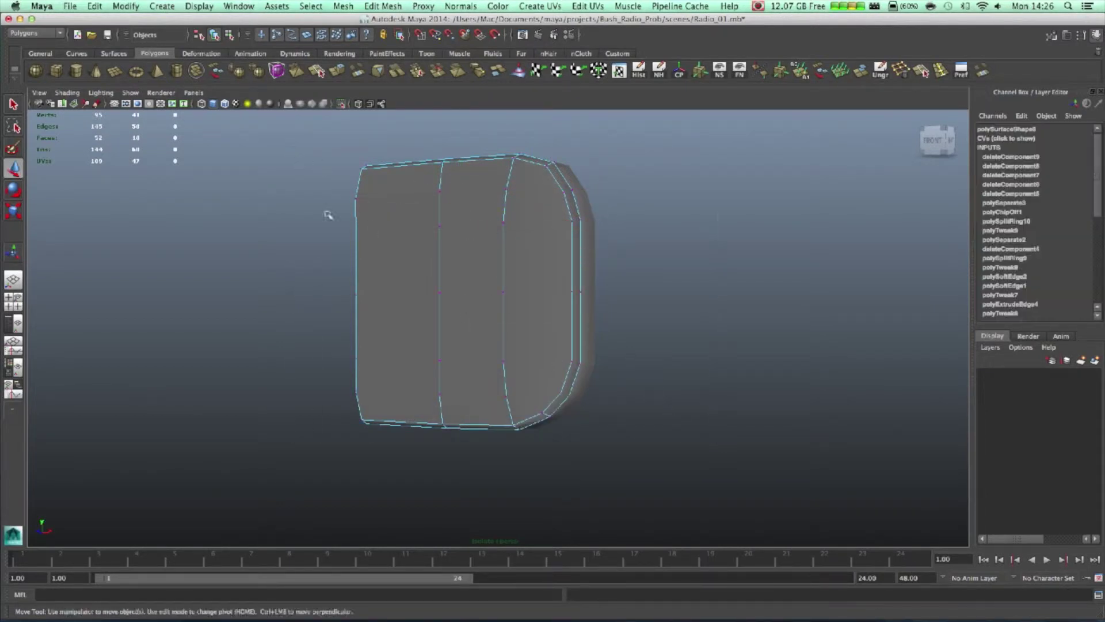
key(Delete)
key(ctrl+z)
alt+drag(569, 374, 648, 387)
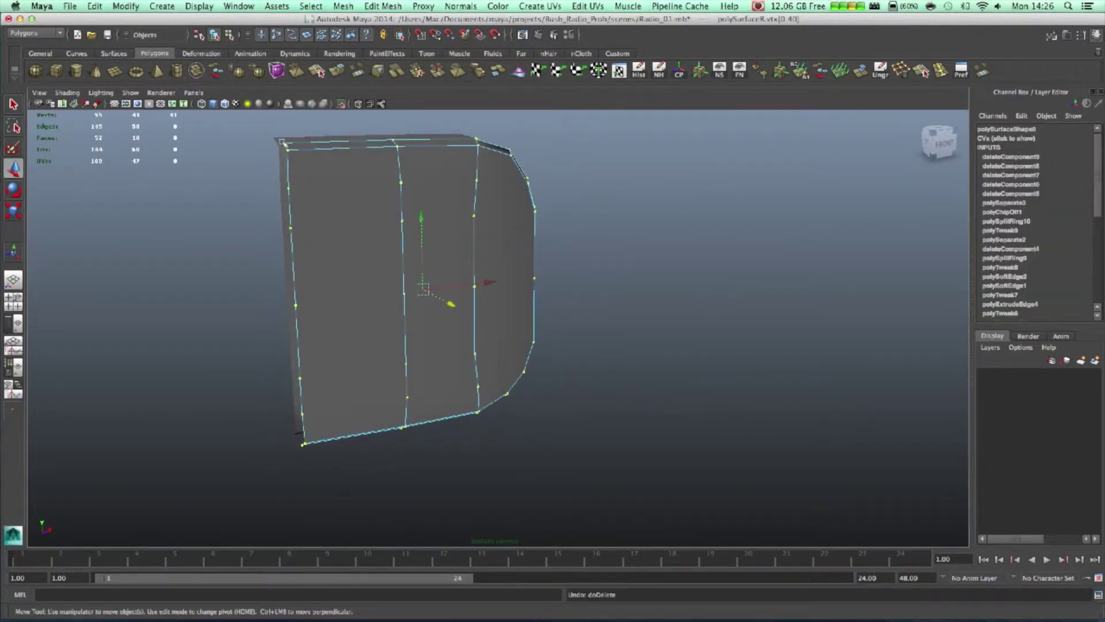
shift+click(284, 143)
alt+drag(343, 372, 332, 327)
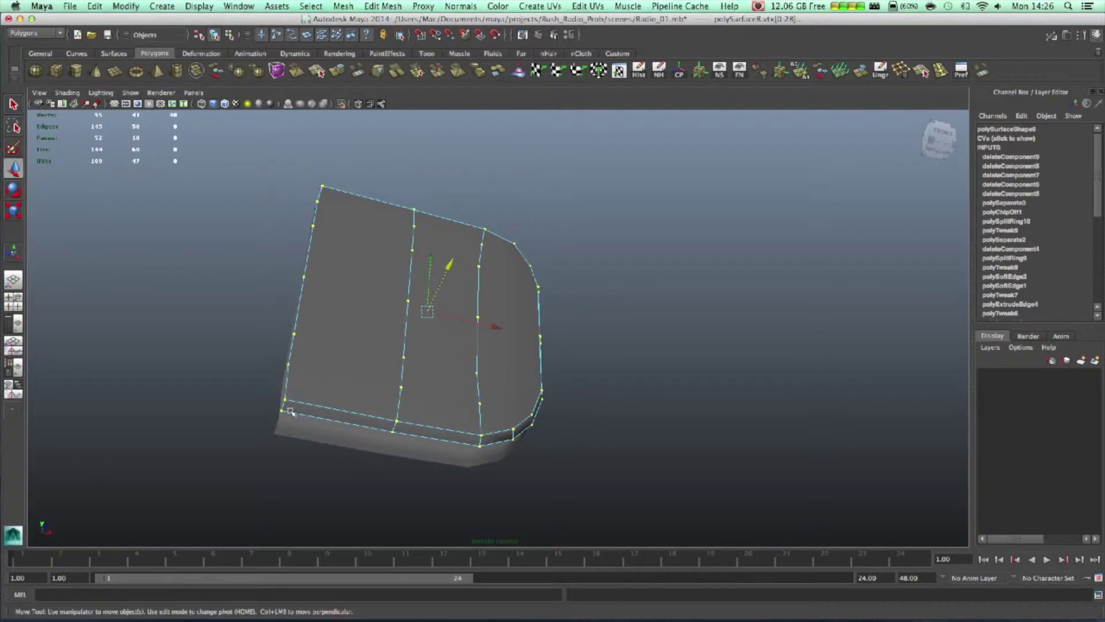
alt+drag(544, 429, 510, 433)
key(Delete)
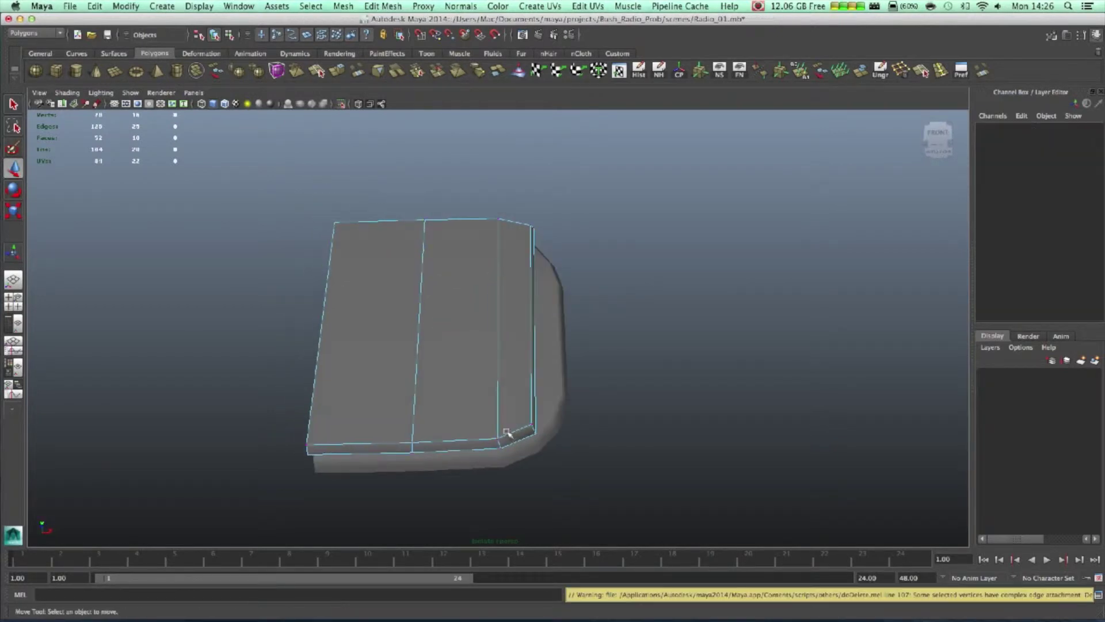
- Try to insert a horizontal edge loop across the duplicated piece's vertical edges
alt+drag(613, 419, 611, 444)
scroll(386, 329, up, 4)
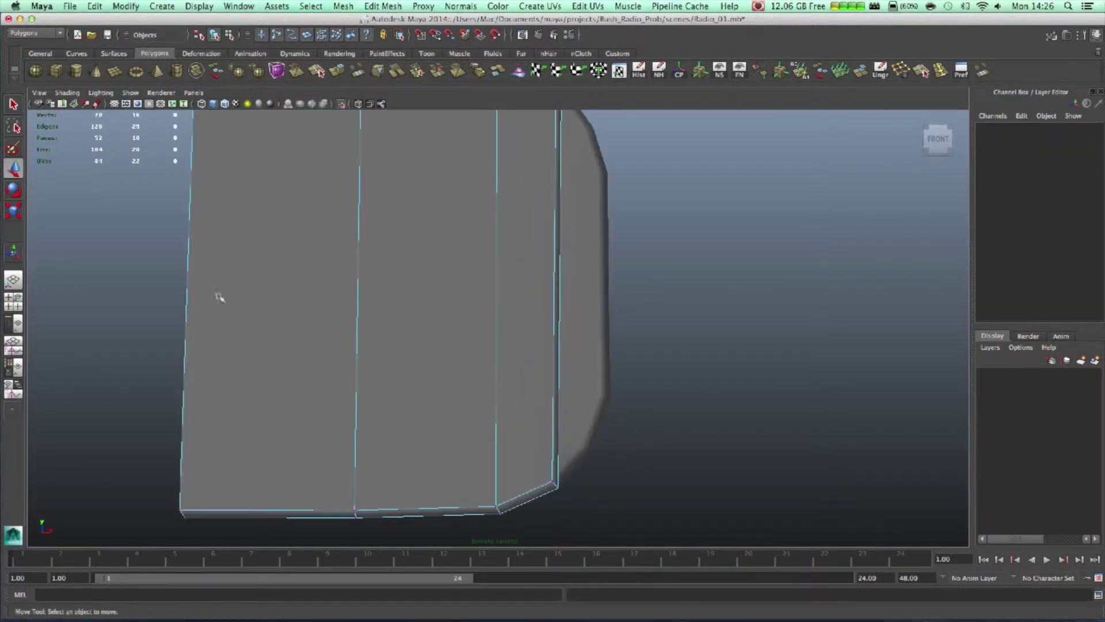
scroll(578, 391, down, 2)
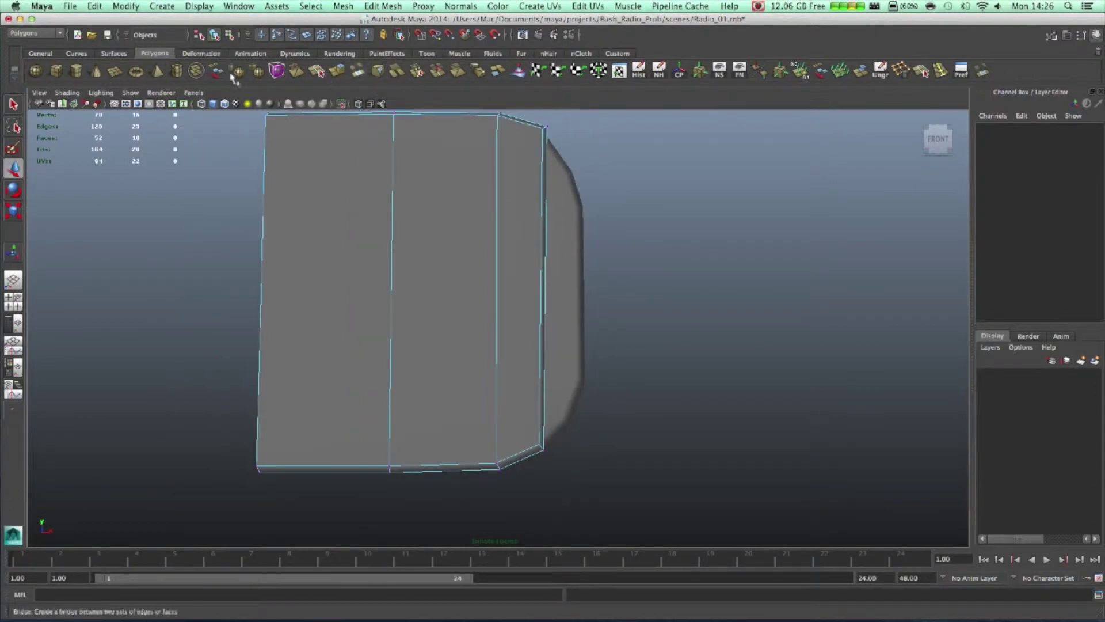
click(382, 6)
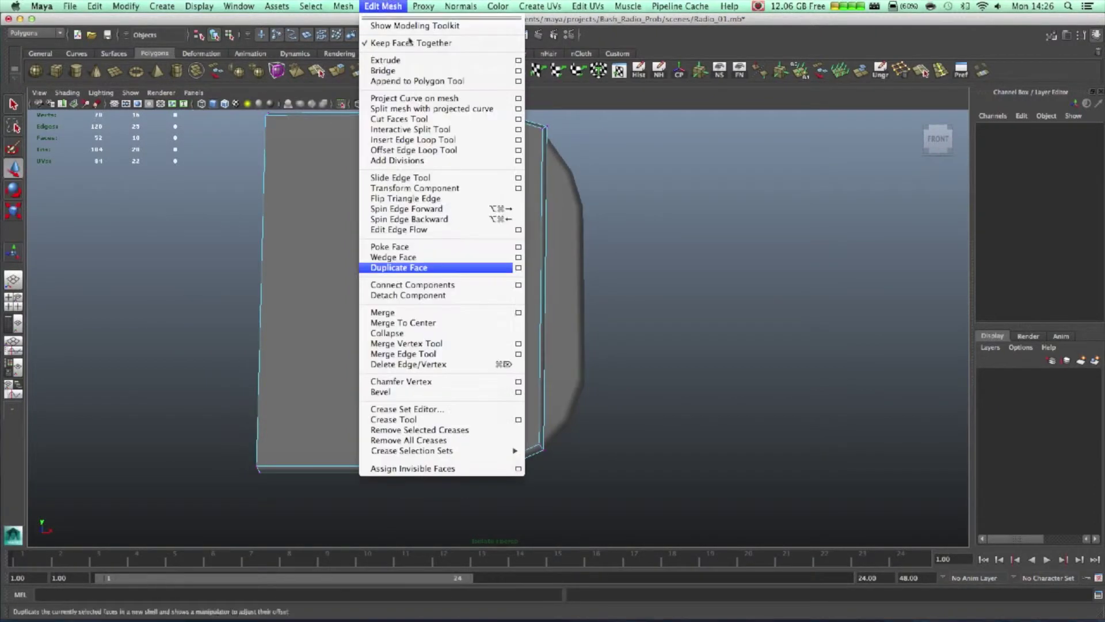
click(422, 140)
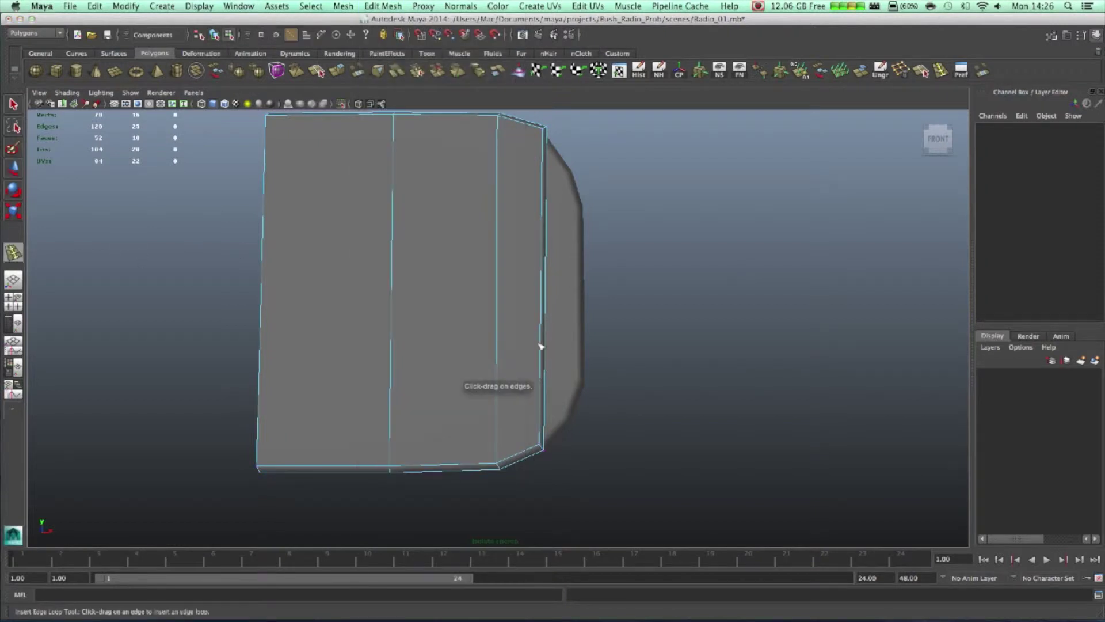
click(497, 352)
key(super+z)
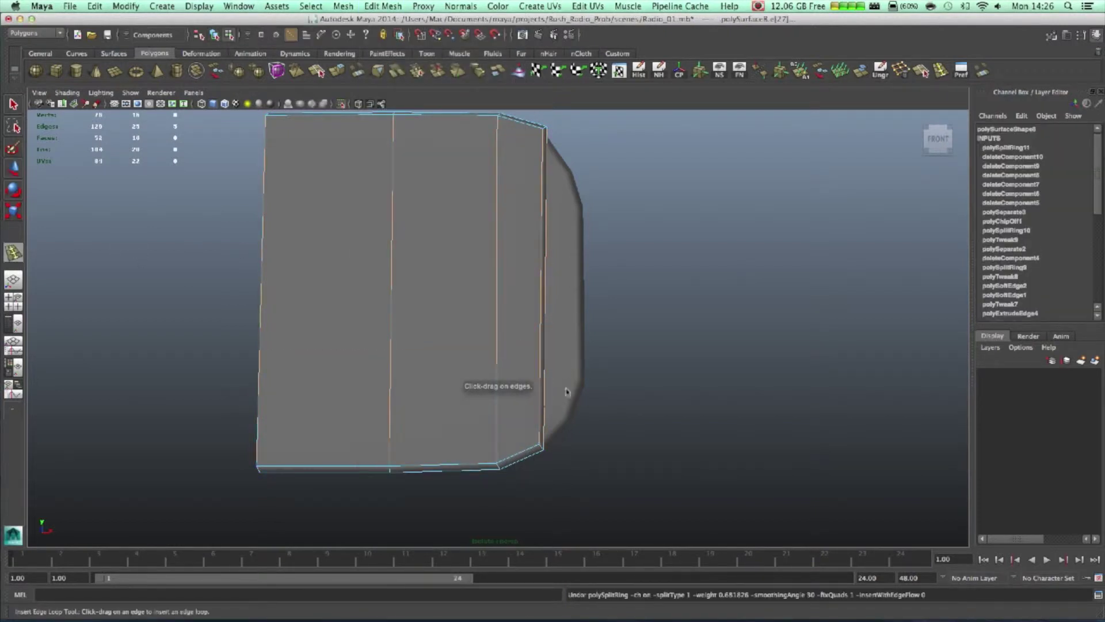
- Delete the outer column of faces at the duplicated piece's angled corners
right_drag(496, 357, 447, 361)
alt+drag(577, 461, 564, 462)
right_drag(531, 305, 537, 330)
scroll(649, 447, down, 3)
alt+drag(612, 461, 554, 457)
key(w)
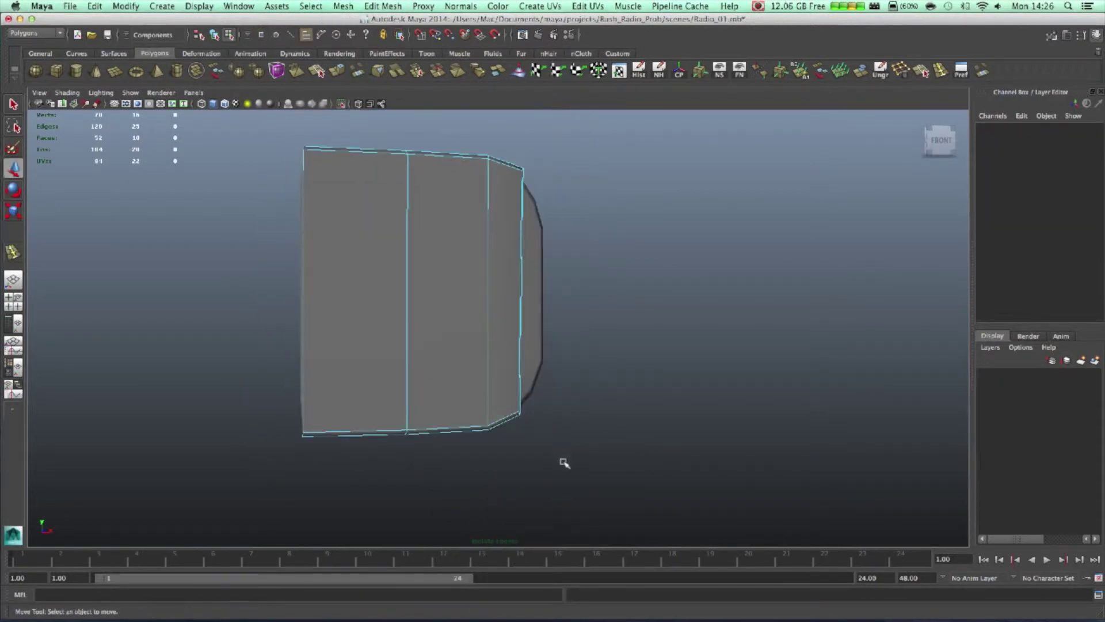
key(Delete)
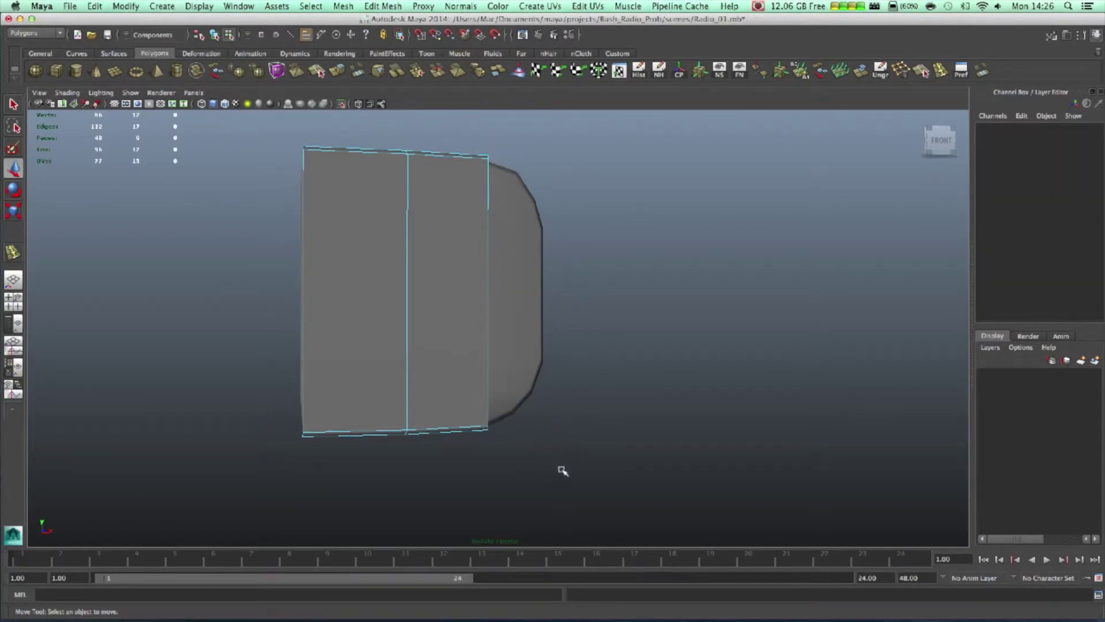
- Delete the next column of faces so only the inner strip remains, and return to object mode
alt+drag(552, 464, 555, 460)
alt+drag(538, 450, 555, 477)
drag(556, 478, 444, 243)
key(Delete)
key(F8)
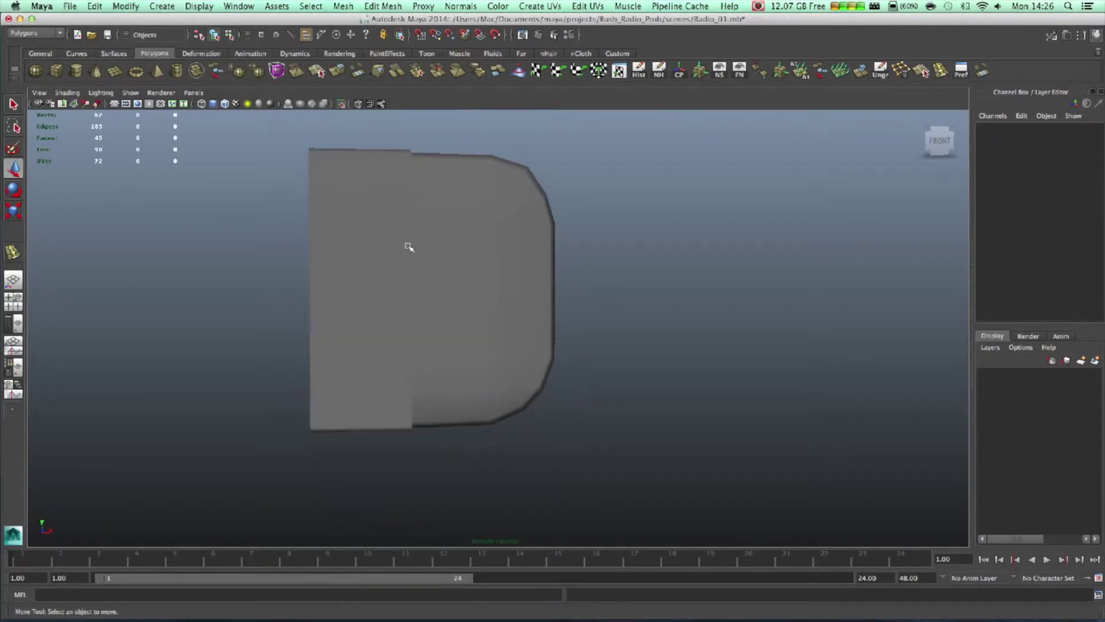
- Stretch the remaining strip along X to about the panel's width and move it to Translate X -0.113
click(381, 271)
key(e)
key(r)
drag(387, 291, 533, 293)
key(w)
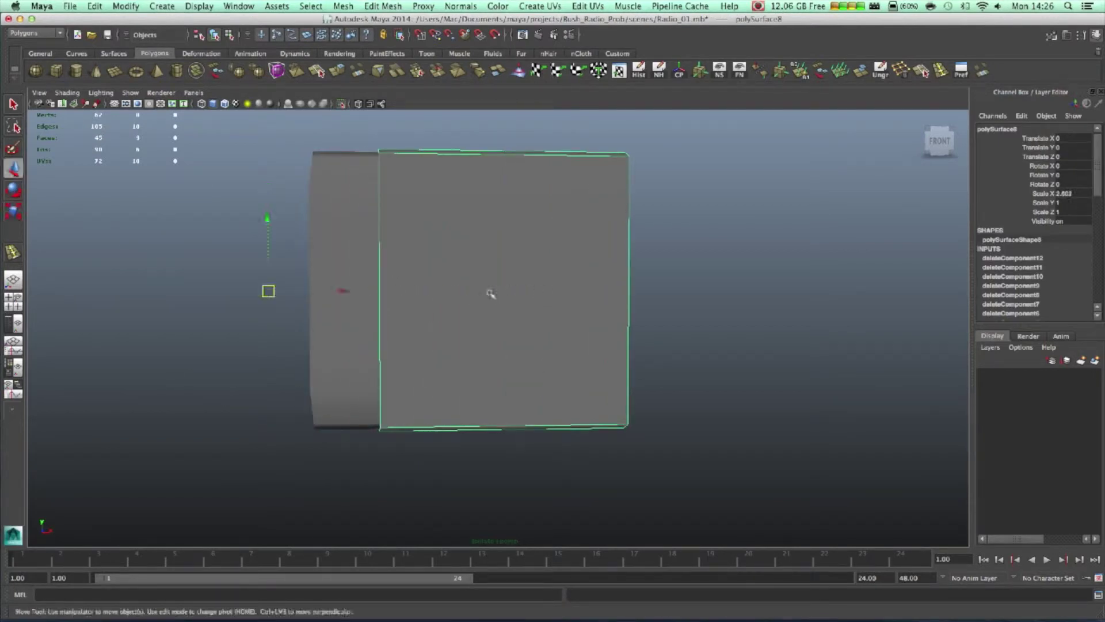
drag(359, 297, 512, 288)
scroll(508, 236, down, 3)
scroll(512, 289, up, 3)
alt+middle_drag(484, 251, 469, 229)
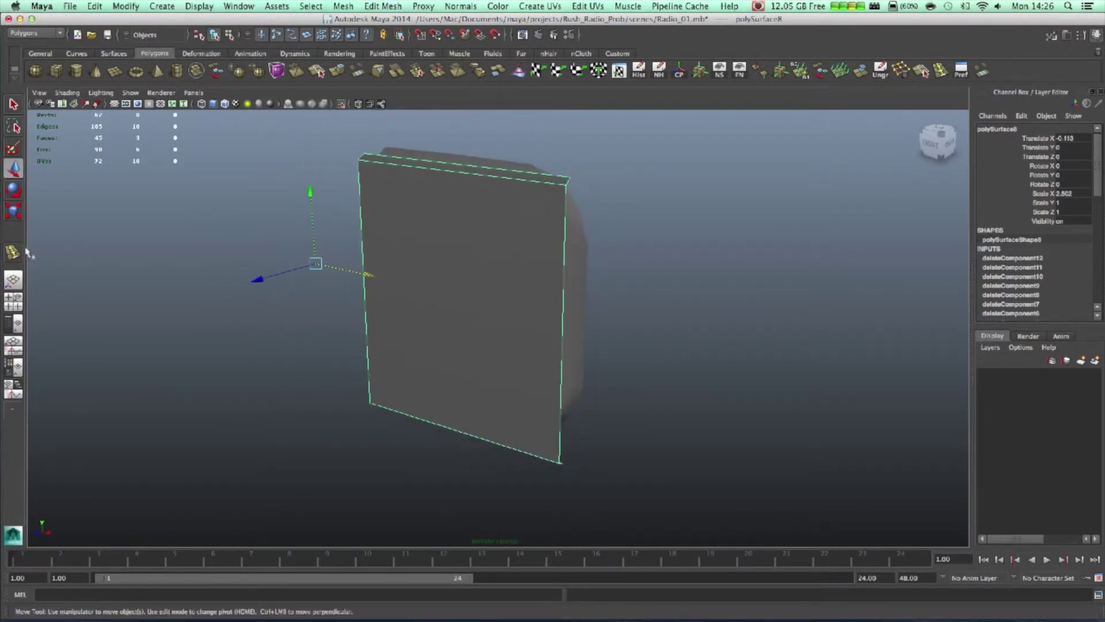
- Insert one horizontal edge loop at the flat piece's mid-height and 10 evenly spaced loops across its lower half
click(17, 253)
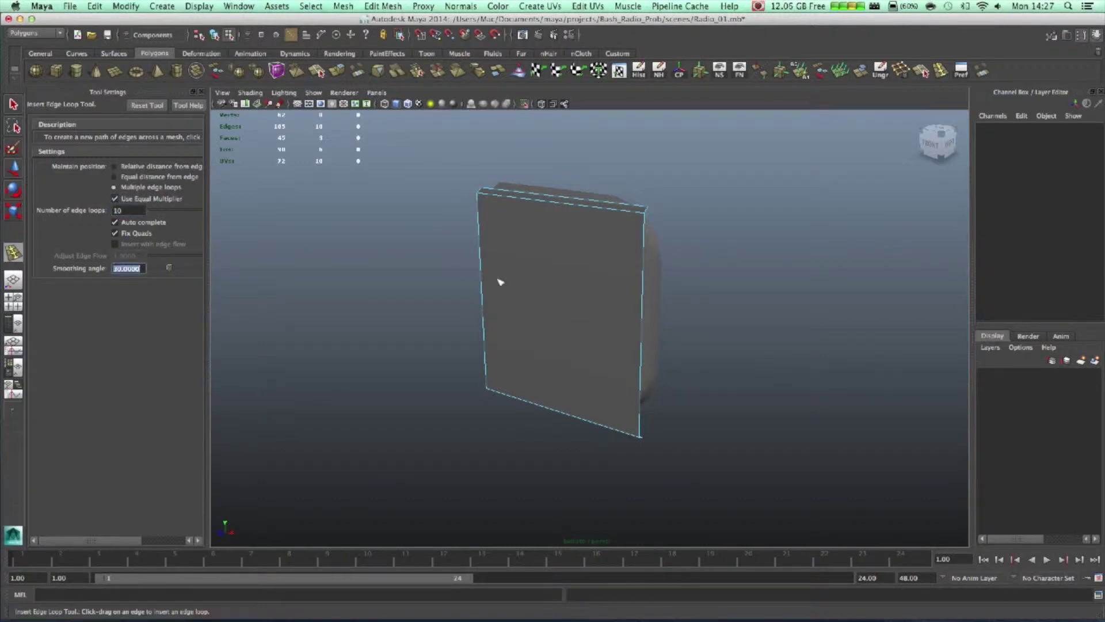
key(z)
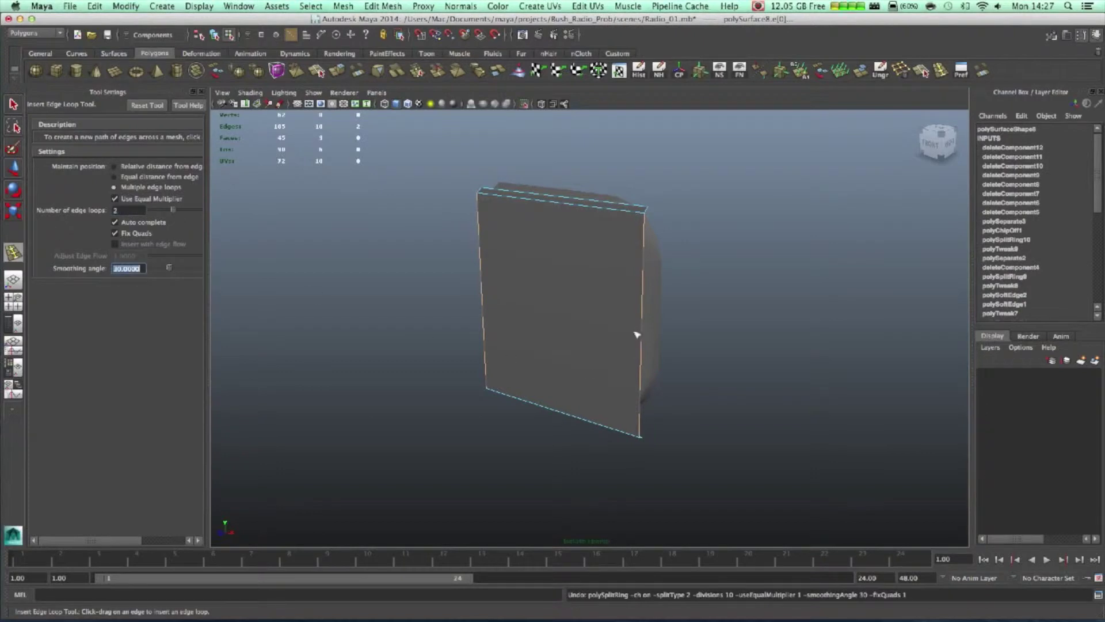
click(640, 357)
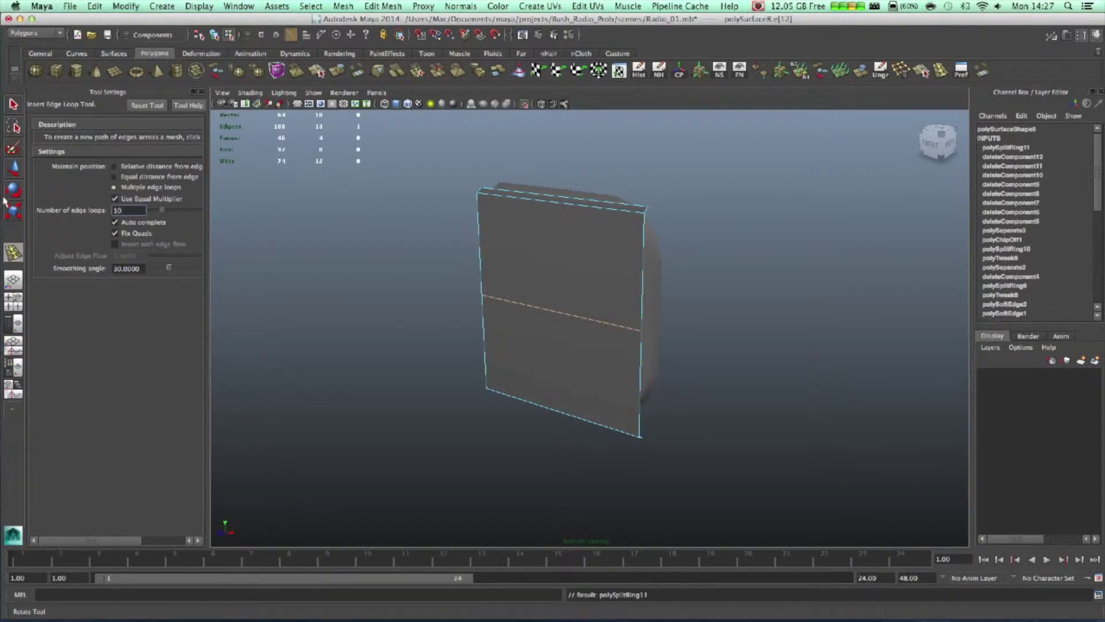
click(641, 371)
- Set the number of edge loops to 1, split the lower half's bands with single loops, and close the tool settings
scroll(666, 365, up, 5)
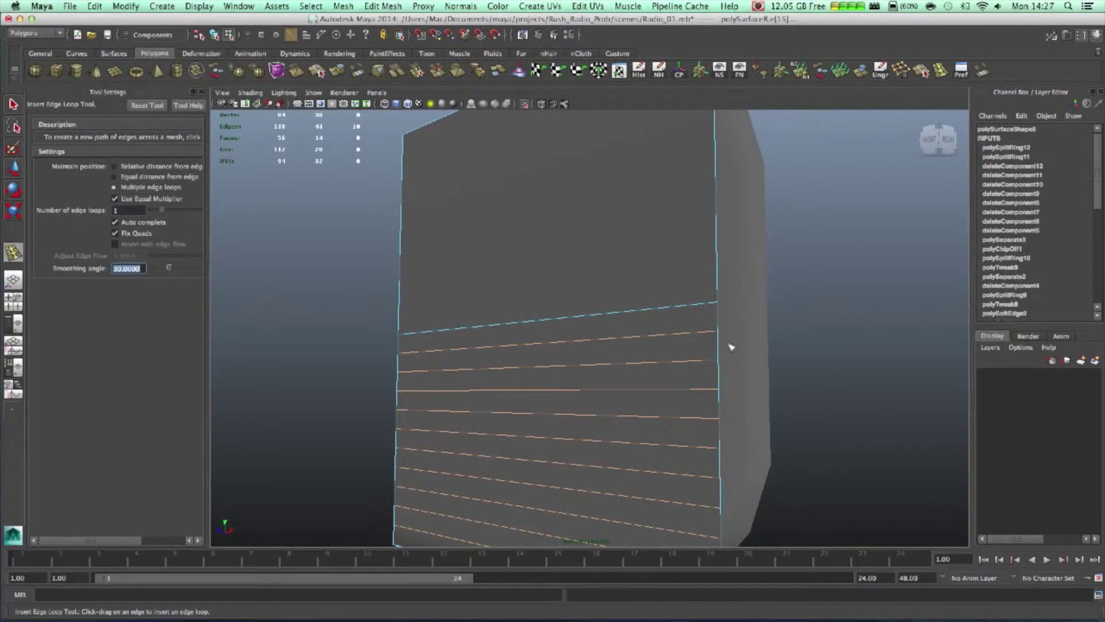
click(718, 323)
click(719, 344)
click(720, 381)
click(720, 401)
click(719, 432)
click(720, 460)
alt+middle_drag(725, 504, 708, 379)
click(708, 379)
alt+drag(718, 440, 711, 373)
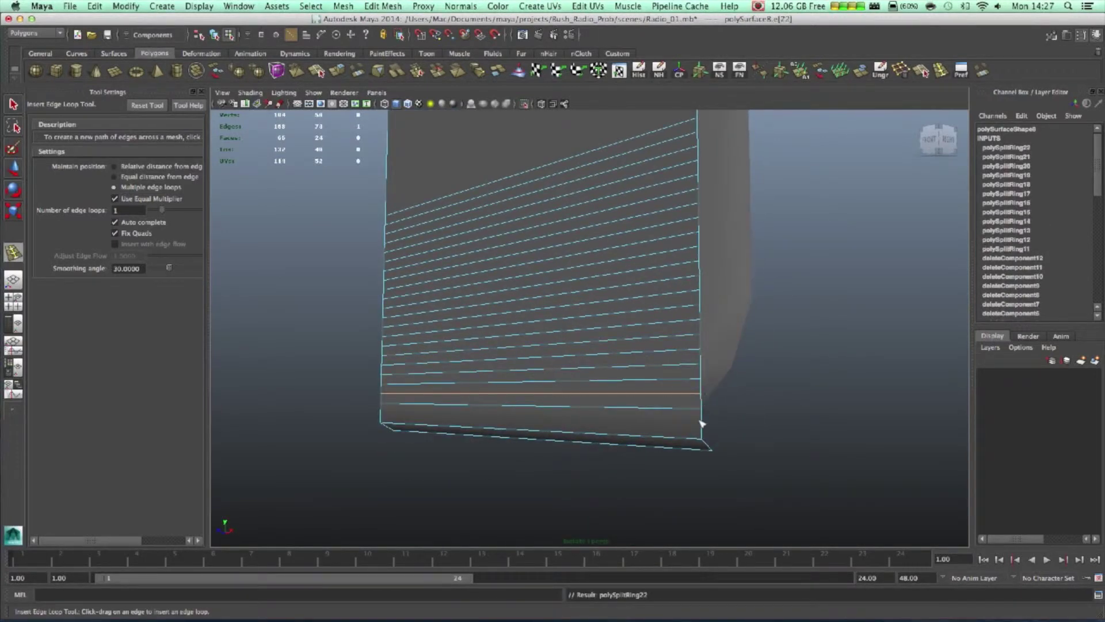
alt+drag(670, 406, 685, 438)
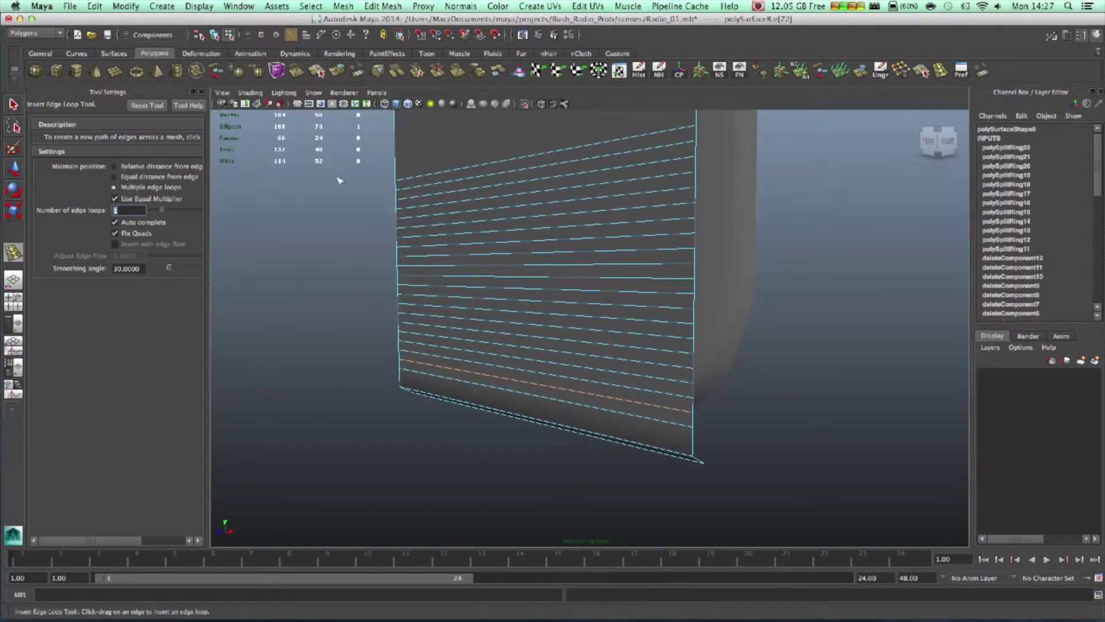
click(201, 91)
- Select ten alternating horizontal strips across the flat piece's lower half, extrude them outward as raised slats, and return to object mode
key(space)
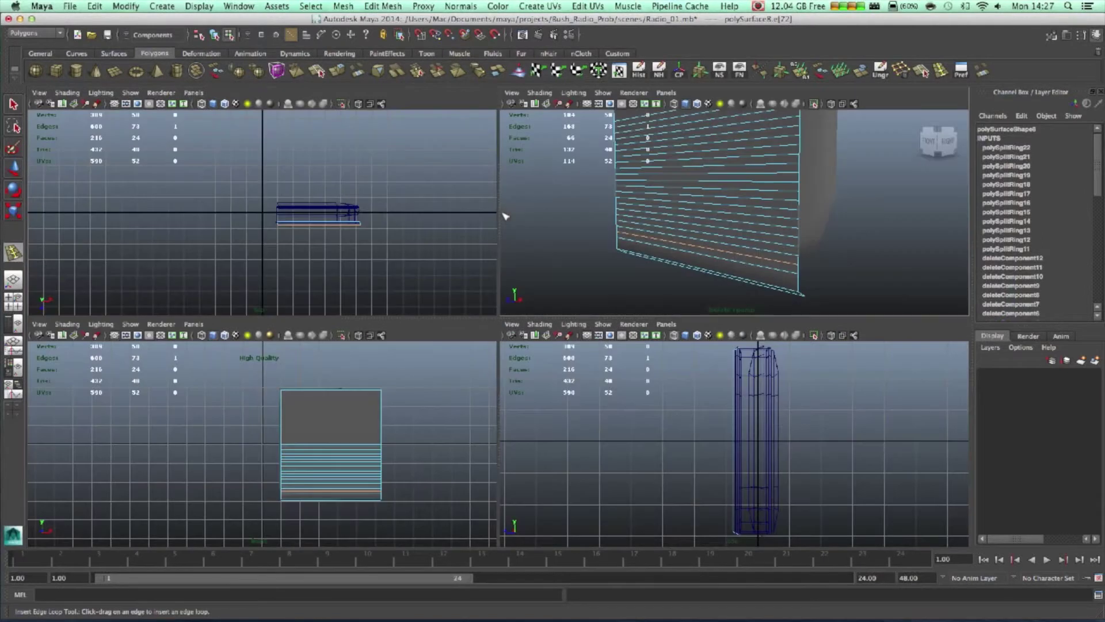
key(space)
right_drag(530, 188, 526, 227)
key(w)
alt+drag(527, 228, 546, 271)
click(550, 274)
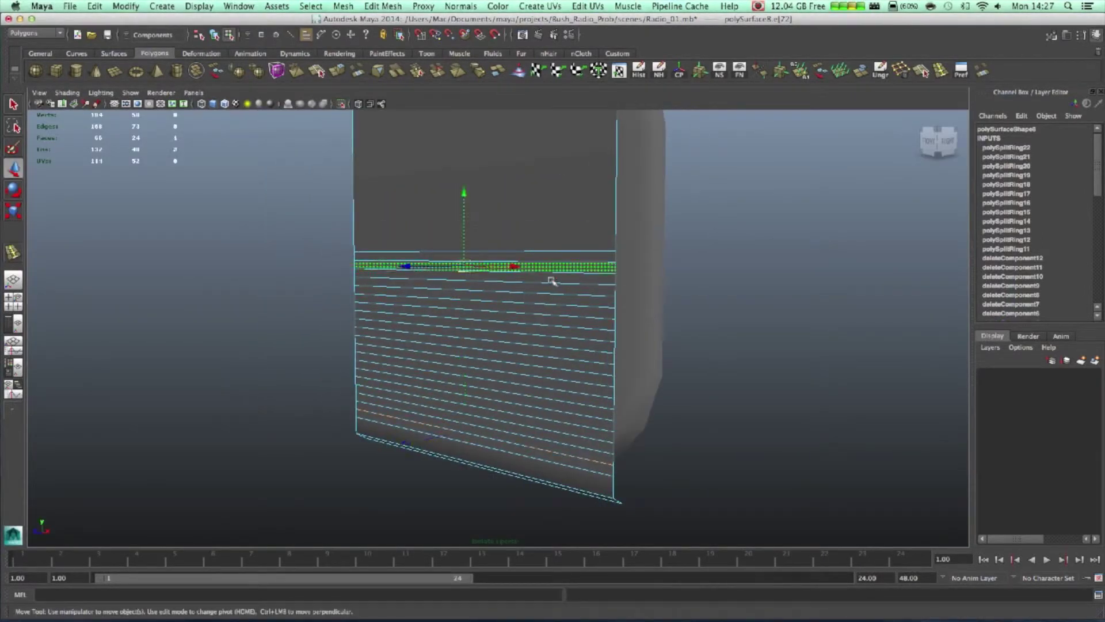
shift+click(554, 289)
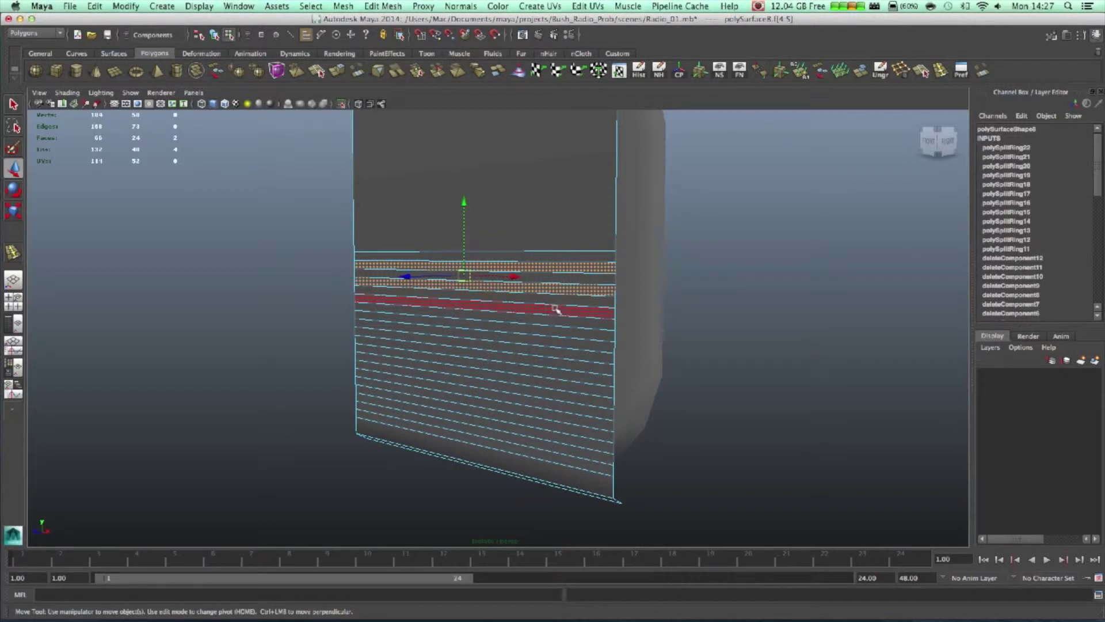
shift+click(556, 309)
shift+click(548, 335)
shift+click(545, 352)
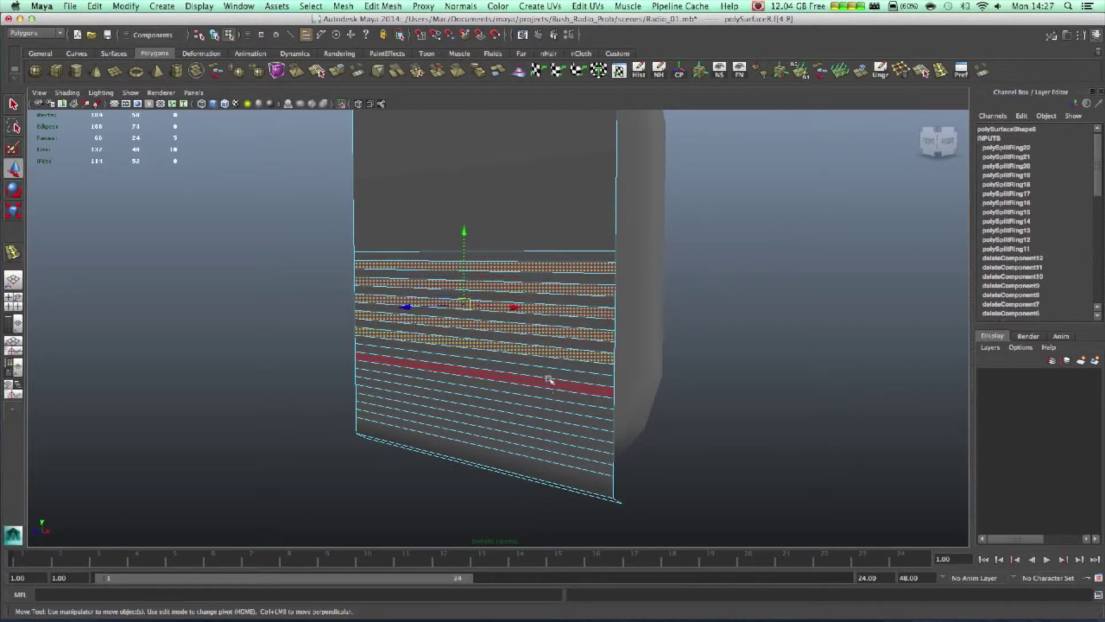
shift+click(547, 378)
shift+click(543, 394)
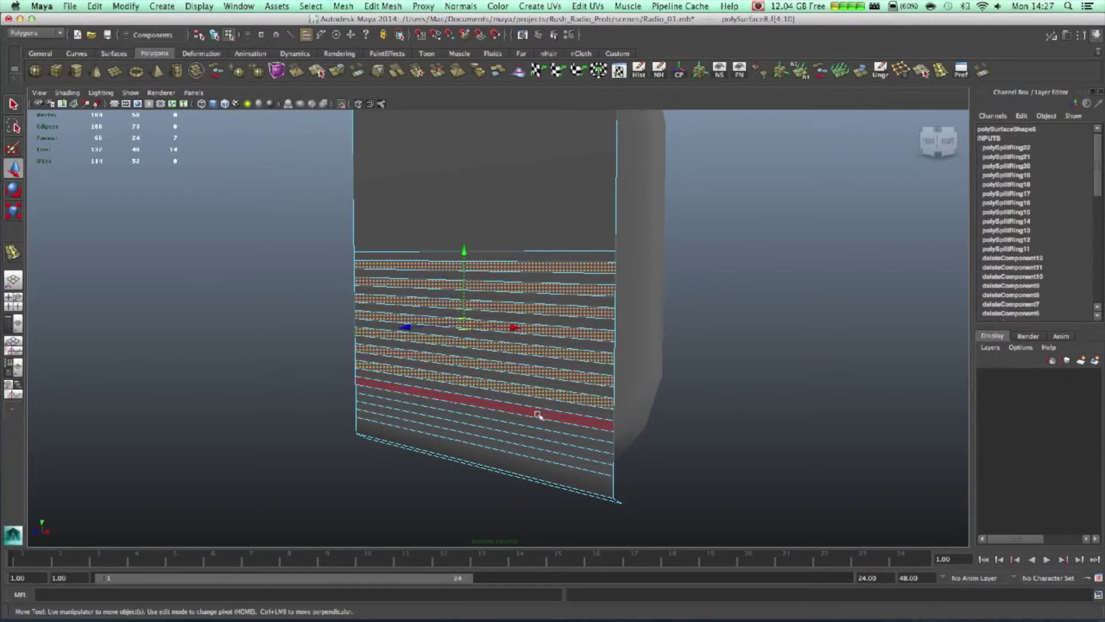
shift+click(536, 411)
shift+click(526, 450)
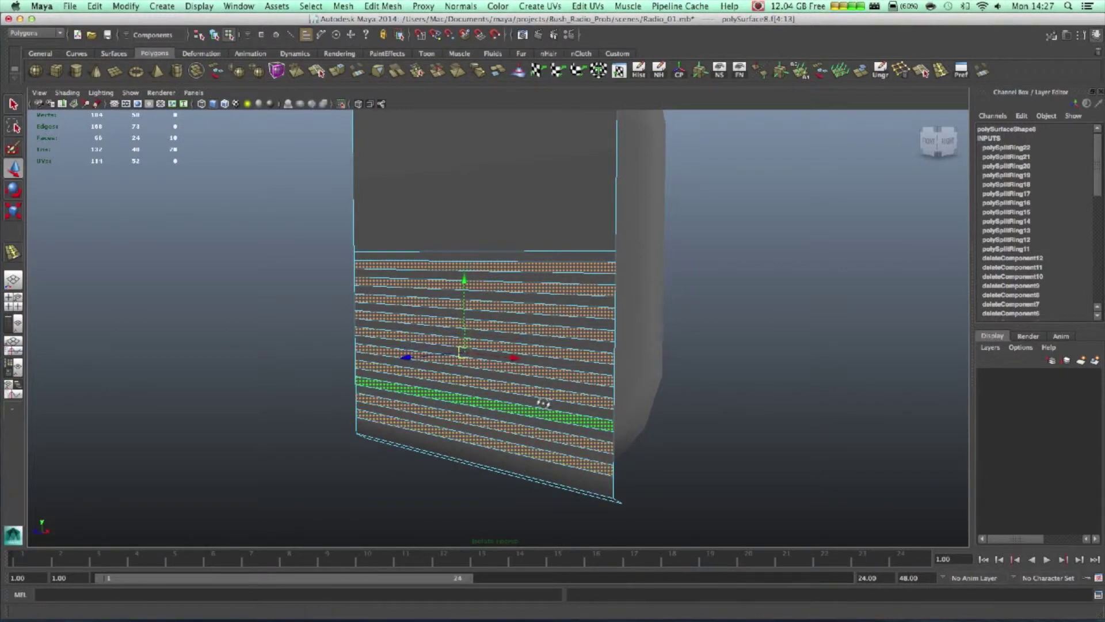
alt+drag(543, 402, 534, 401)
click(341, 72)
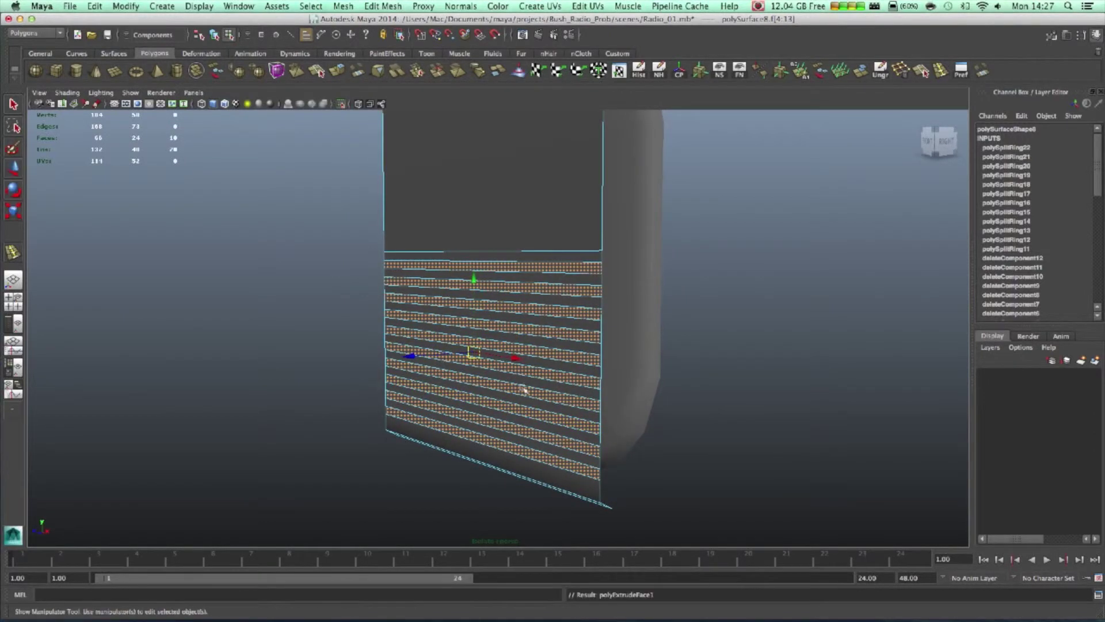
key(q)
key(w)
drag(422, 360, 421, 358)
alt+drag(495, 372, 518, 140)
right_drag(502, 181, 533, 159)
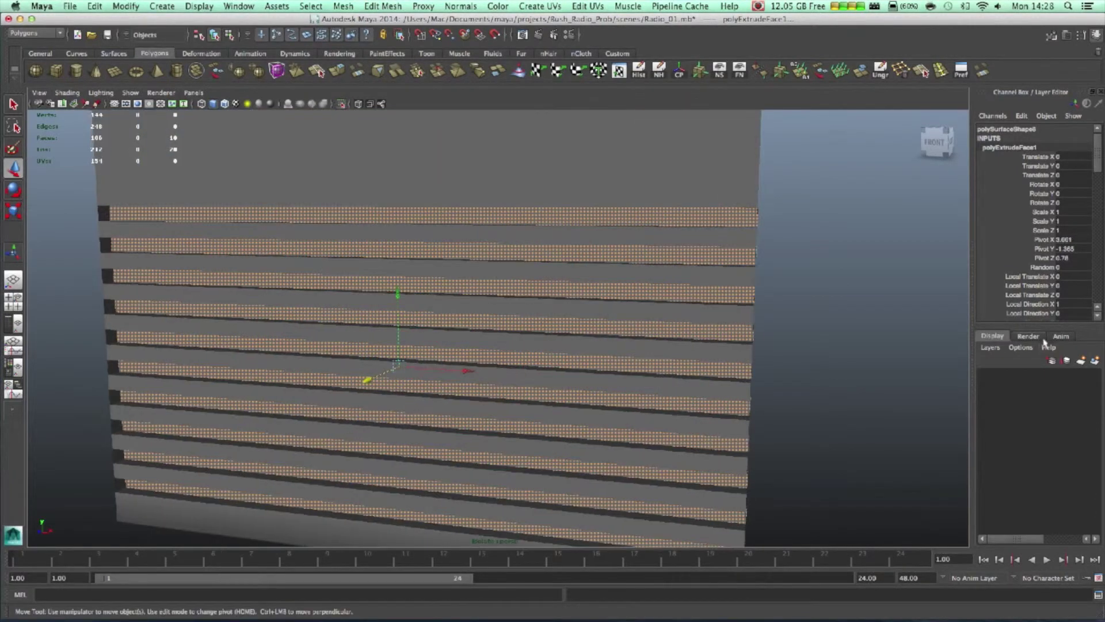
- Delete the large face above the slats and the narrow face folded under the piece's lower edge
click(1036, 337)
scroll(745, 328, down, 4)
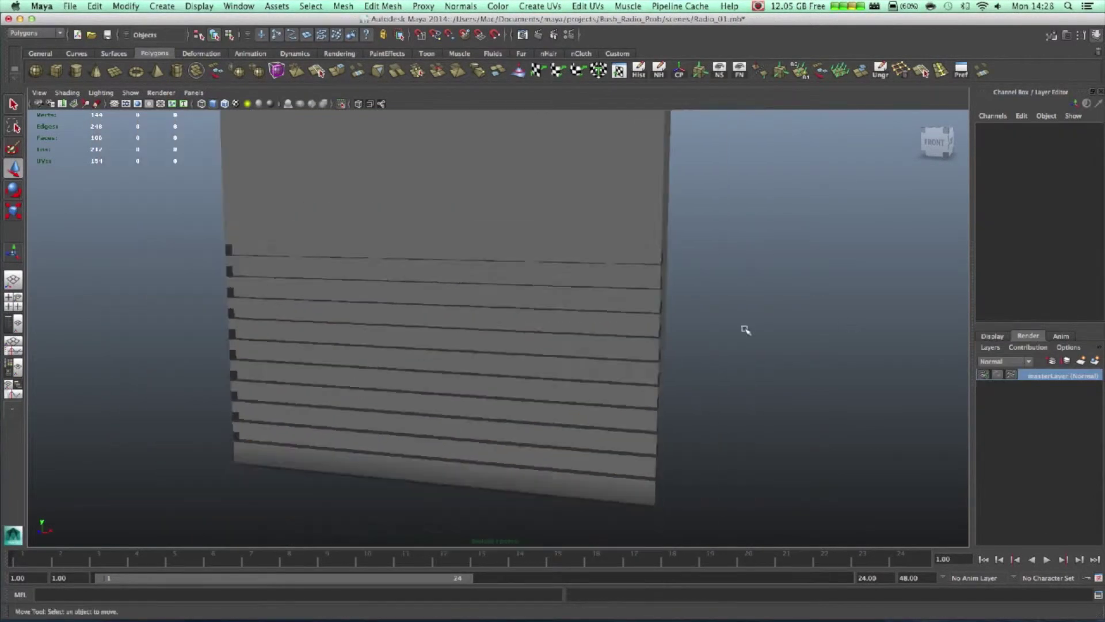
alt+drag(745, 328, 661, 316)
click(543, 193)
right_drag(543, 188, 568, 183)
click(568, 182)
key(Delete)
alt+drag(638, 323, 628, 380)
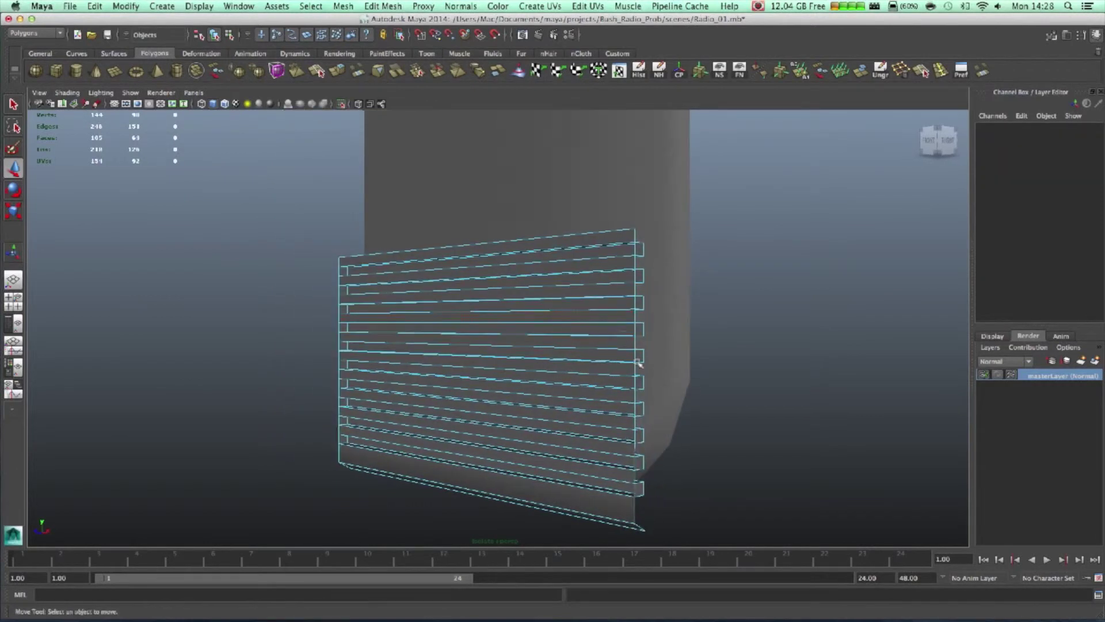
alt+right_drag(628, 380, 604, 424)
click(592, 422)
key(Delete)
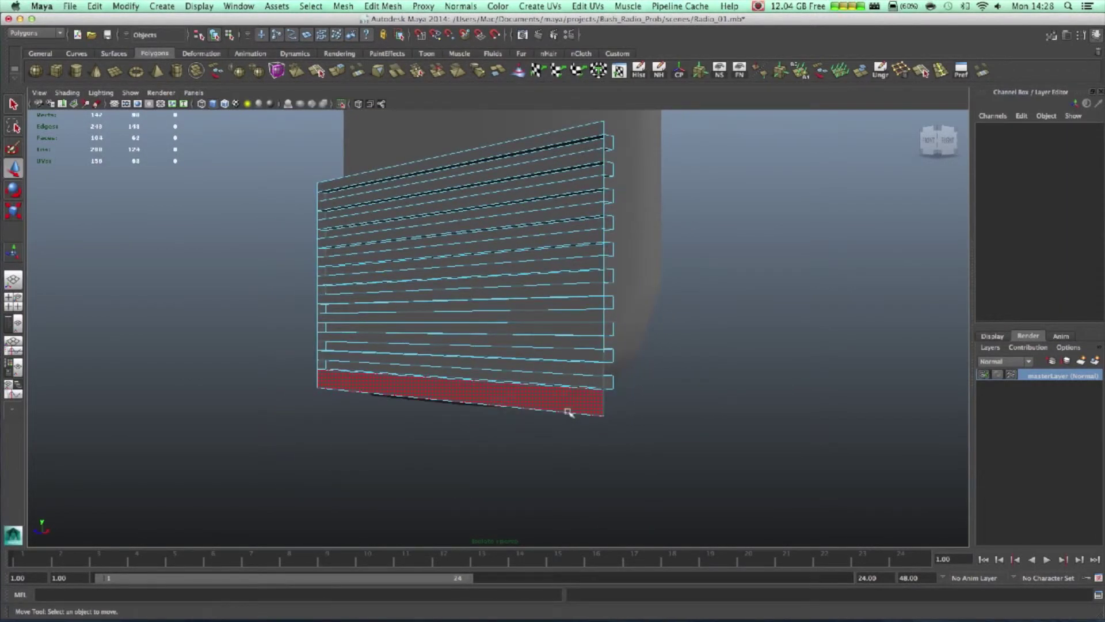
- Delete the small end faces of the slats along the side nearest the radio's rounded edge
click(608, 385)
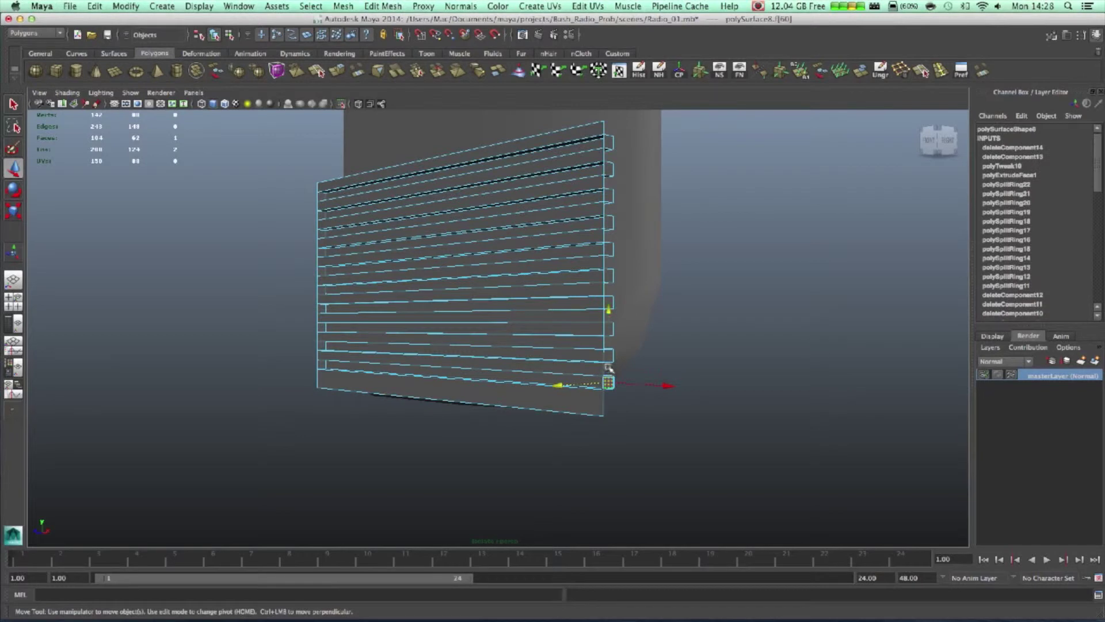
key(Delete)
click(608, 329)
key(Delete)
click(609, 304)
key(Delete)
click(609, 274)
key(Delete)
click(609, 250)
key(Delete)
click(609, 222)
key(Delete)
key(Delete)
click(610, 171)
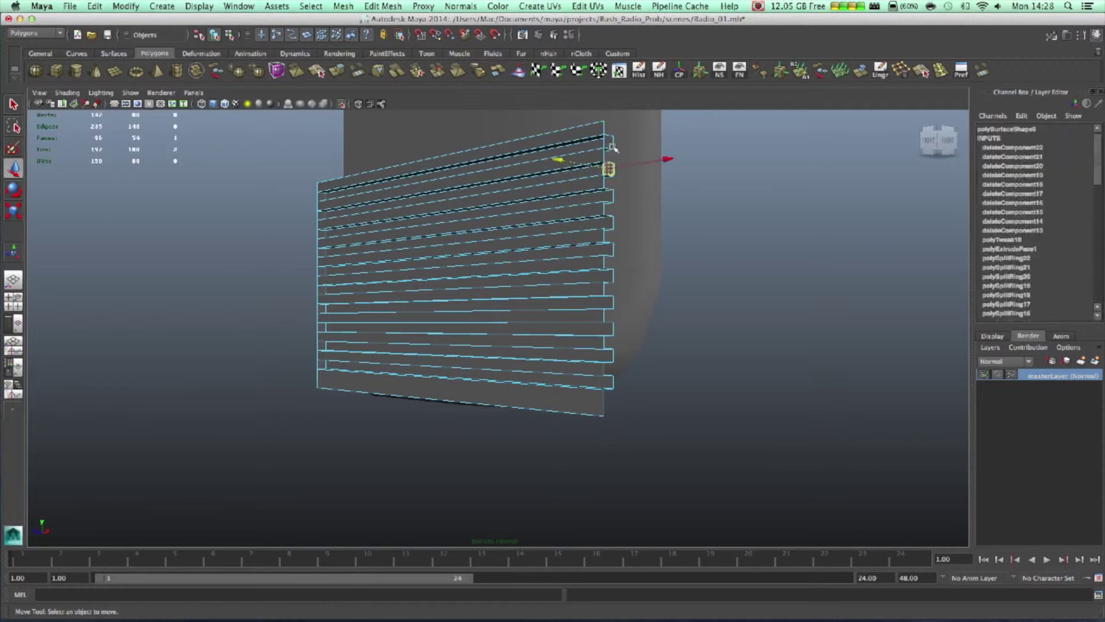
key(Delete)
click(609, 143)
key(Delete)
- Delete the small end faces of the slats along the opposite, straight side of the piece
click(323, 196)
key(Delete)
click(321, 221)
key(Delete)
click(321, 249)
key(Delete)
click(320, 271)
key(Delete)
click(323, 291)
key(Delete)
click(321, 311)
key(Delete)
click(321, 331)
key(Delete)
click(324, 360)
key(Delete)
click(324, 364)
key(Delete)
- Delete the leftover face high above the slats so the piece consists only of the slatted section
right_drag(480, 301, 528, 287)
scroll(520, 328, down, 3)
alt+drag(556, 328, 518, 325)
click(530, 319)
alt+middle_drag(615, 329, 667, 384)
alt+drag(667, 385, 529, 354)
click(255, 272)
alt+drag(253, 274, 513, 259)
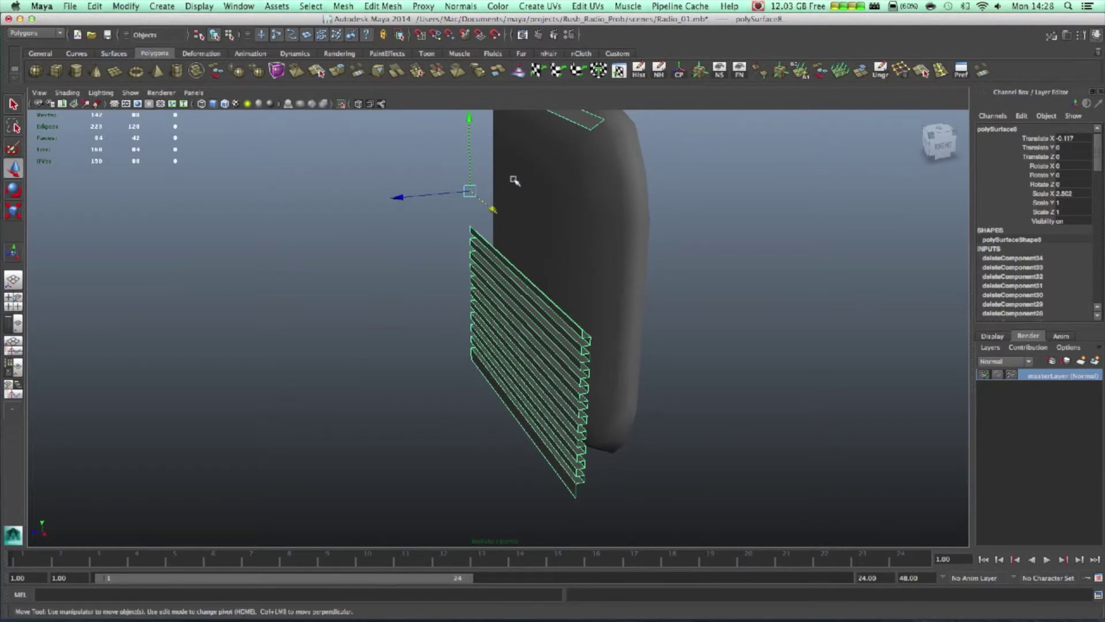
alt+drag(514, 180, 530, 195)
right_drag(530, 195, 529, 221)
click(540, 197)
key(Delete)
- Center the slatted piece's pivot and move it against the front panel at Translate X -0.121
right_drag(493, 311, 492, 321)
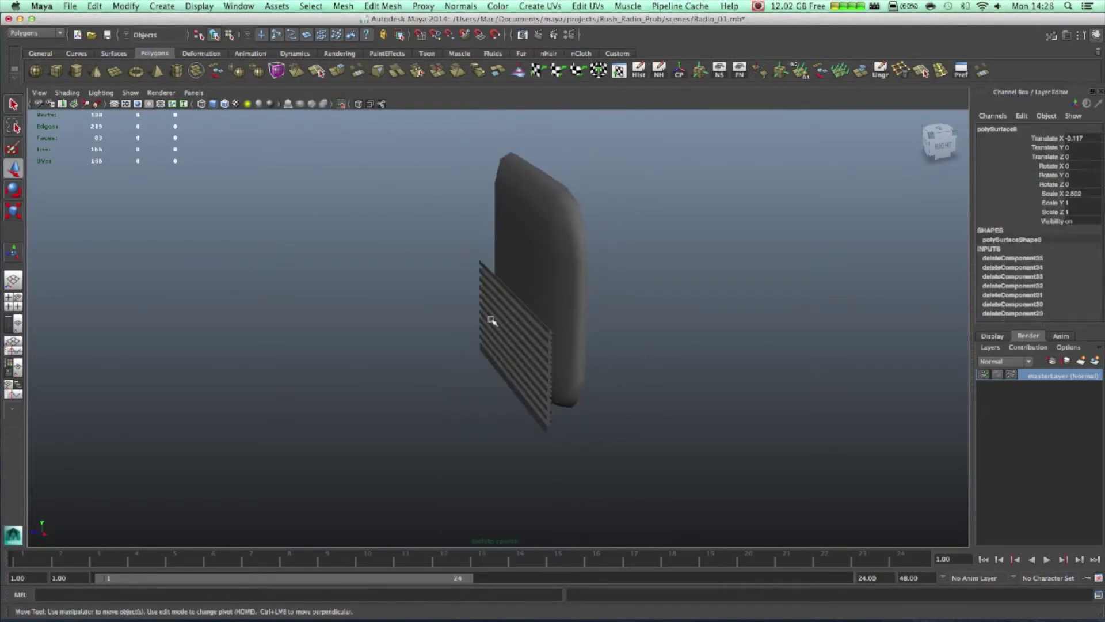
click(492, 320)
click(124, 6)
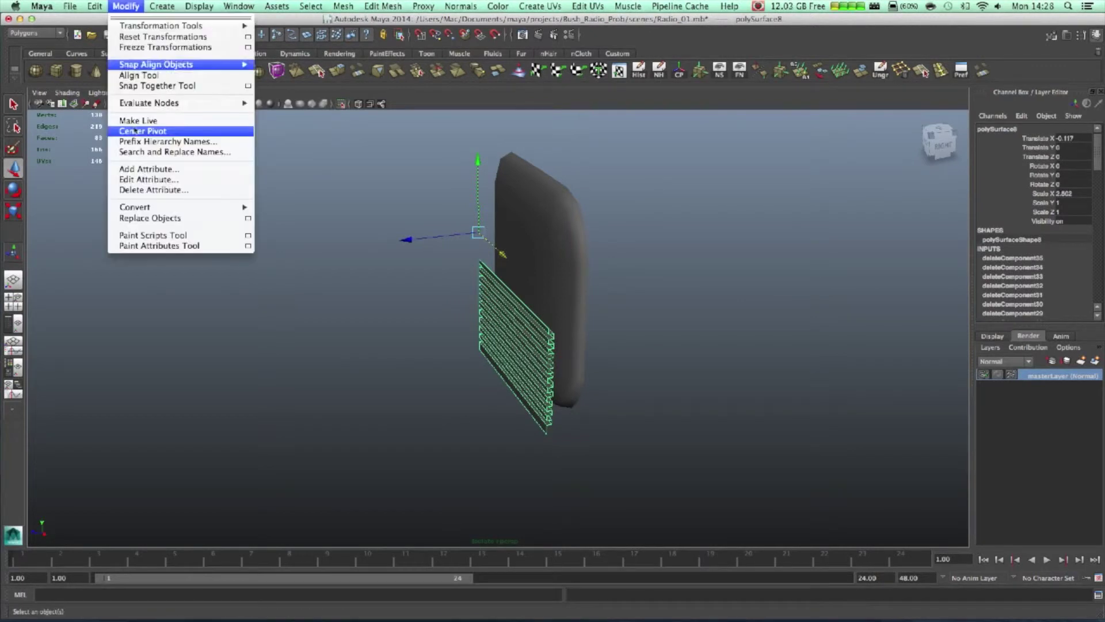
click(173, 136)
drag(445, 353, 414, 217)
drag(511, 352, 504, 355)
- Delete the six front faces of the panel that lie behind the slats, in two rows of three
click(494, 184)
alt+drag(509, 256, 470, 260)
right_drag(496, 179, 496, 212)
click(328, 272)
key(Delete)
click(460, 291)
key(Delete)
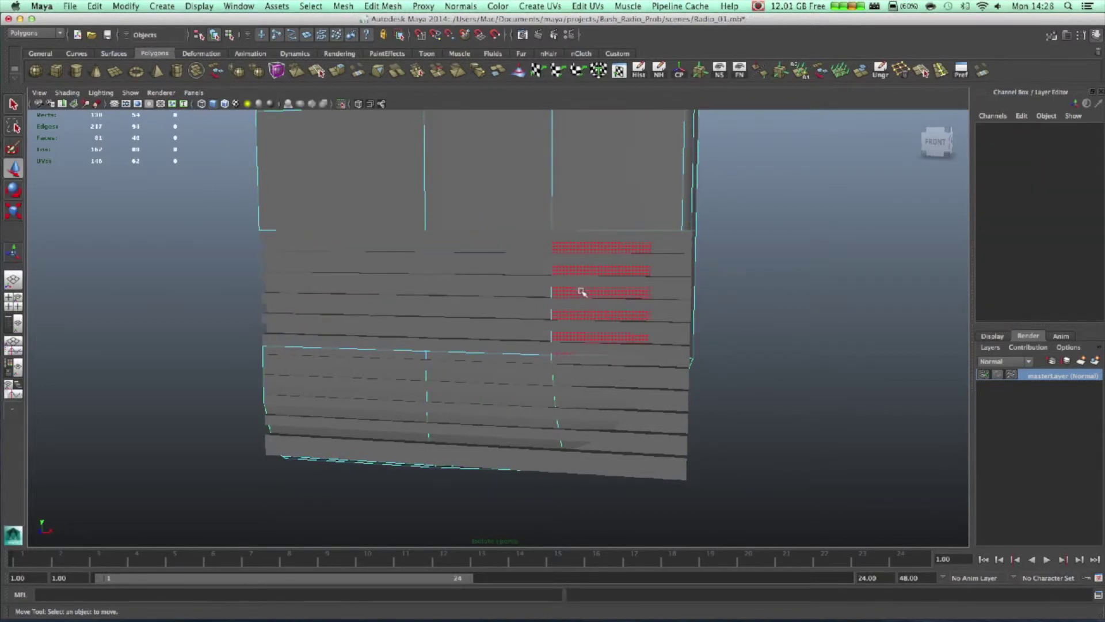
click(581, 292)
key(Delete)
click(345, 375)
key(Delete)
click(498, 380)
key(Delete)
click(583, 389)
key(Delete)
- Try deleting another front panel face behind the lowest slats, and undo the deletion
alt+drag(576, 336, 630, 367)
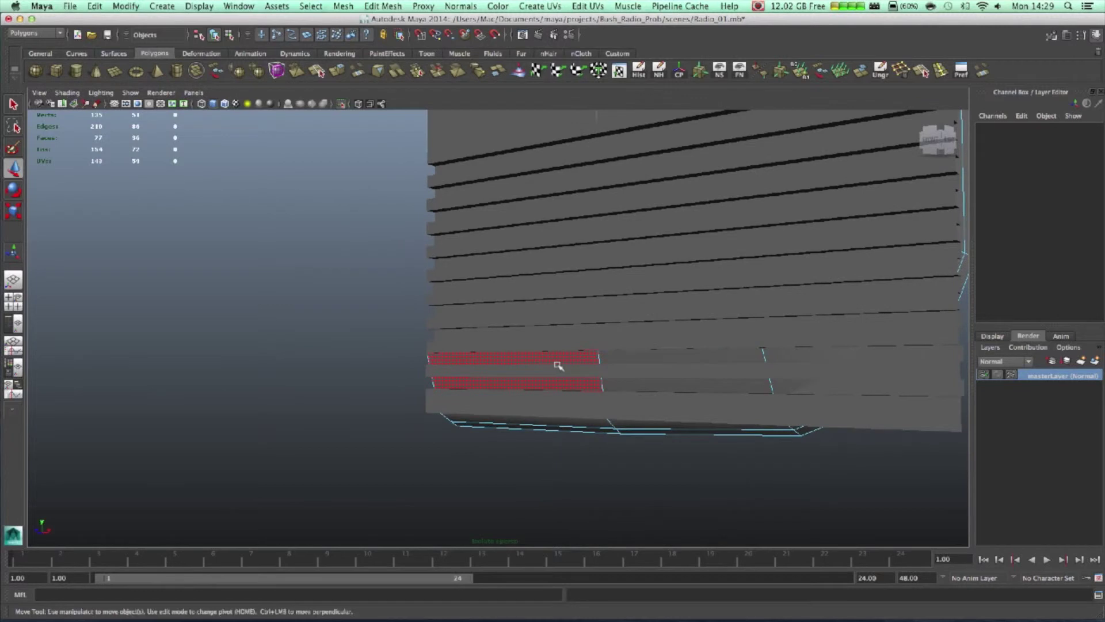
key(Delete)
key(z)
- Scale the slatted piece to 0.852 along Y and fit it into the panel opening at Translate Y 0.037, Z -0.207
alt+drag(718, 367, 786, 412)
click(846, 464)
mouse_move(846, 464)
alt+mouse_down()
mouse_move(881, 439)
mouse_move(844, 454)
alt+mouse_up()
alt+middle_drag(698, 394, 710, 419)
alt+drag(710, 419, 671, 417)
alt+middle_drag(671, 417, 550, 398)
click(661, 250)
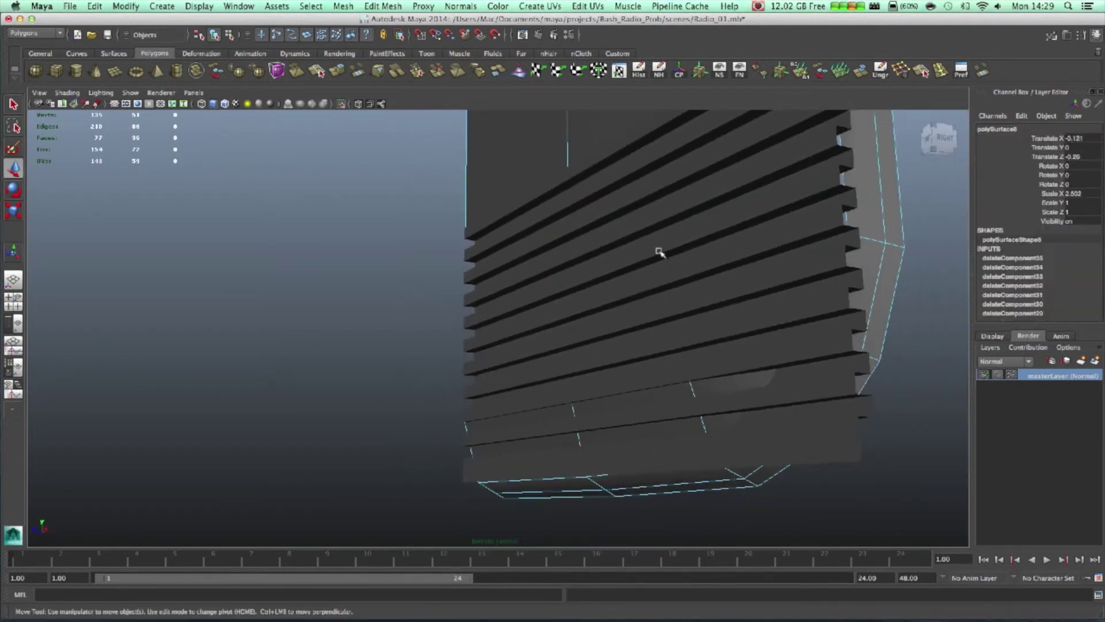
key(e)
key(r)
mouse_move(605, 211)
mouse_down()
mouse_move(621, 246)
mouse_move(595, 220)
mouse_move(604, 197)
mouse_up()
key(w)
alt+drag(667, 262, 572, 384)
- Display the front panel and slatted piece as shaded surfaces with their wireframe edges overlaid
click(761, 323)
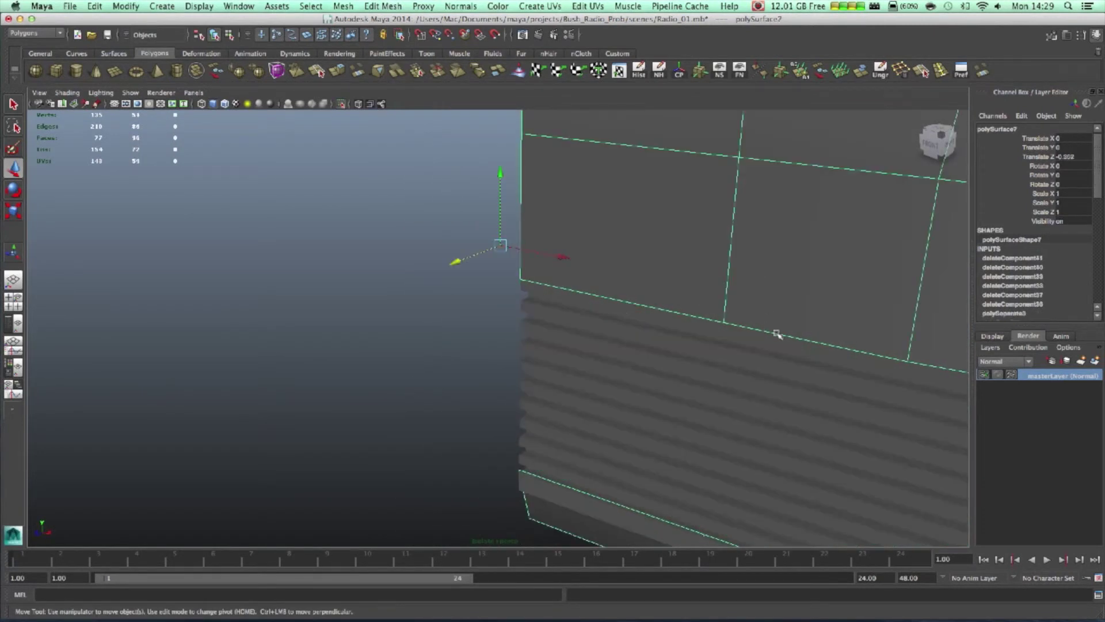
click(766, 365)
key(f)
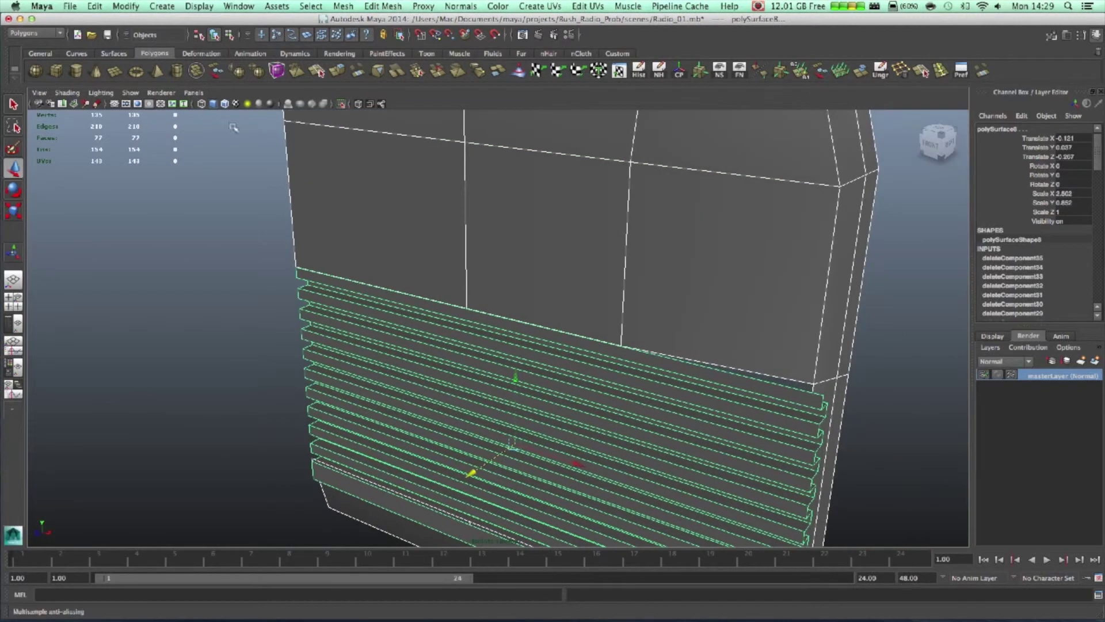
click(202, 105)
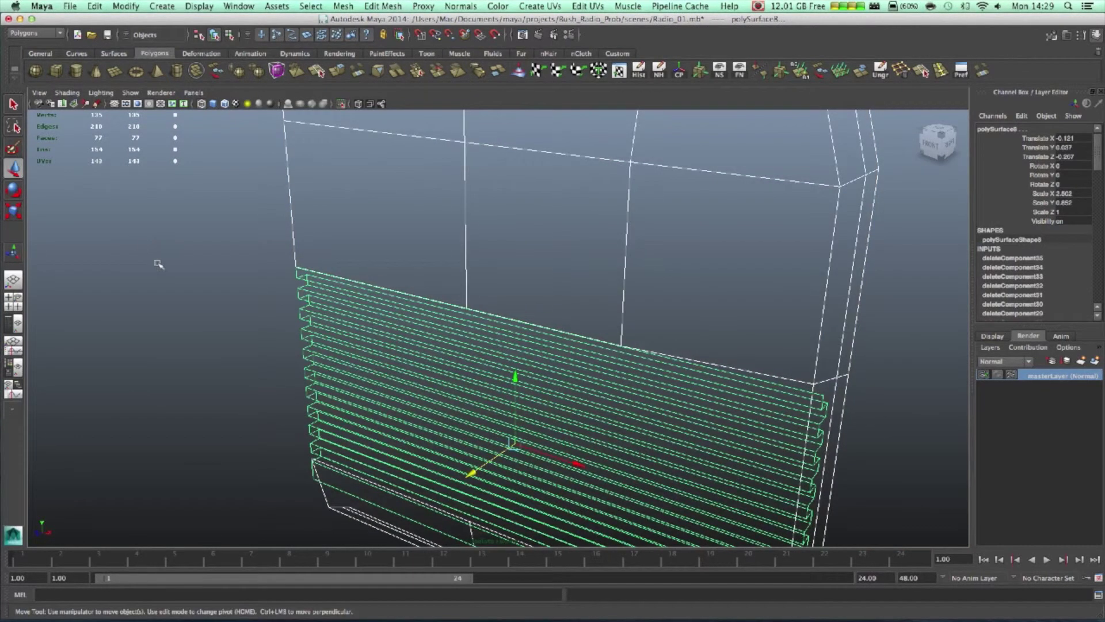
click(271, 181)
click(213, 103)
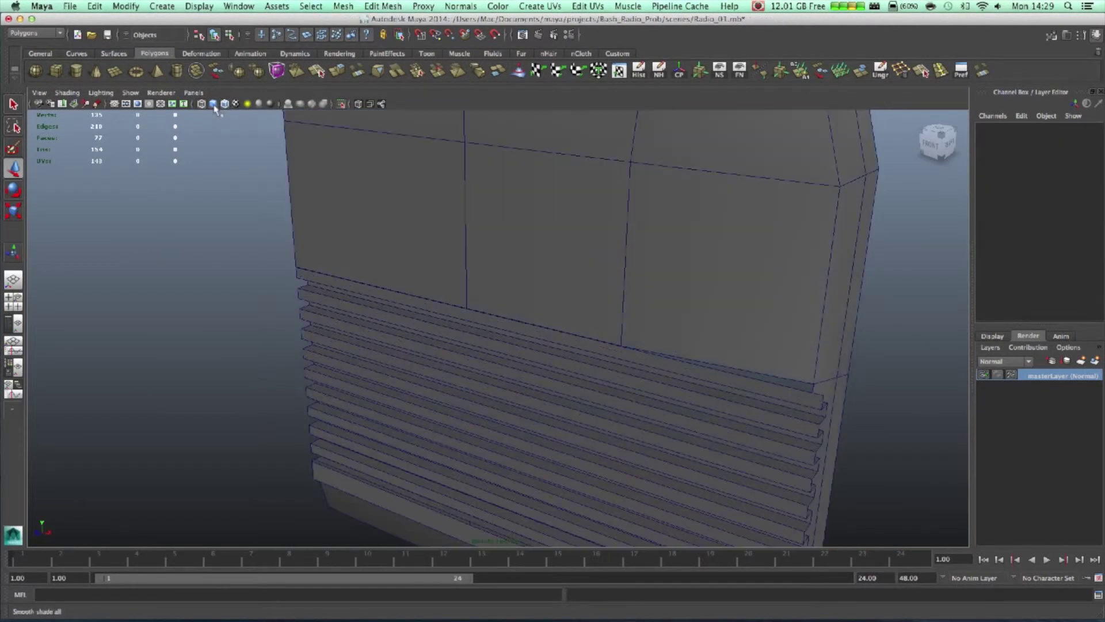
alt+drag(374, 333, 438, 313)
click(621, 422)
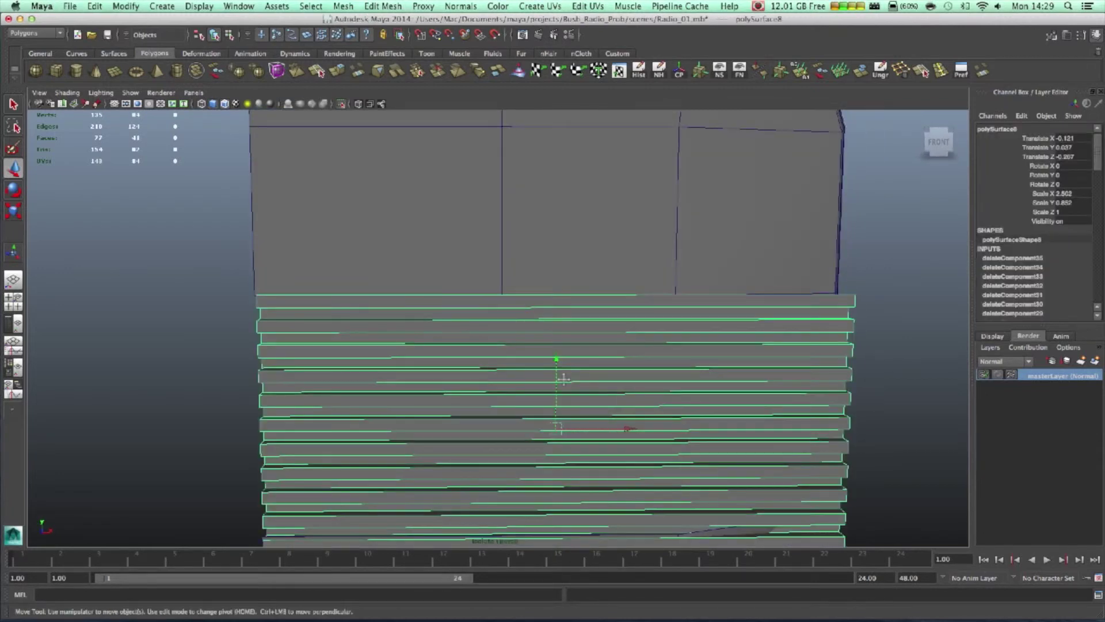
alt+middle_drag(563, 379, 461, 253)
click(100, 271)
- Insert two vertical edge loops across the slatted piece, lined up with the front panel's two inner vertical edges
scroll(685, 285, down, 2)
alt+middle_drag(691, 291, 633, 295)
mouse_move(635, 297)
alt+mouse_down()
mouse_move(606, 299)
mouse_move(648, 276)
mouse_move(636, 296)
alt+mouse_up()
alt+middle_drag(575, 301, 659, 328)
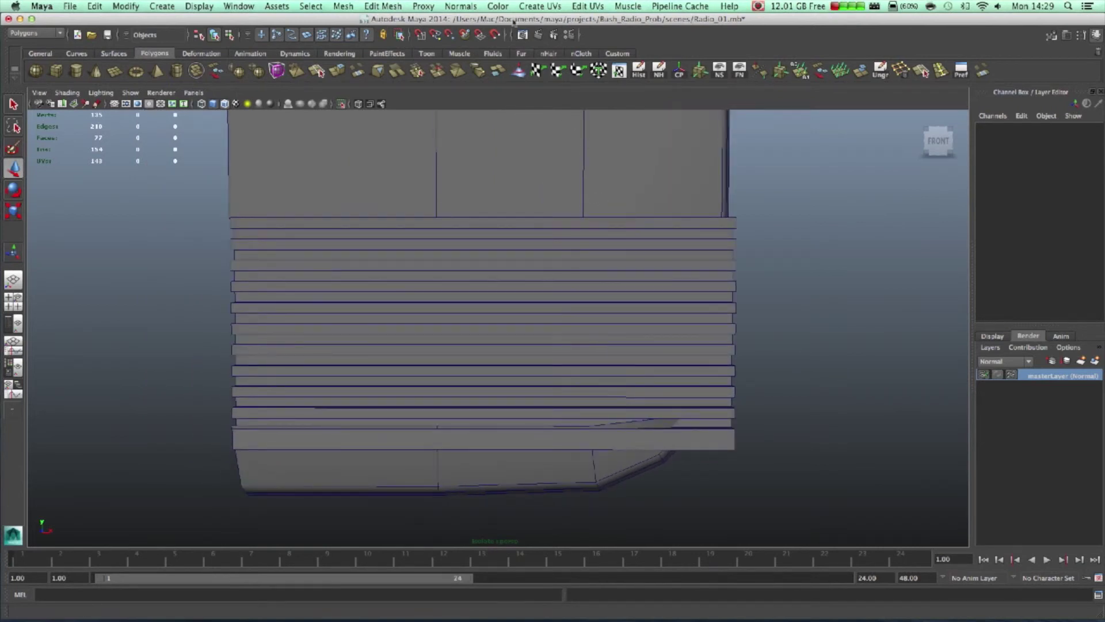
click(399, 6)
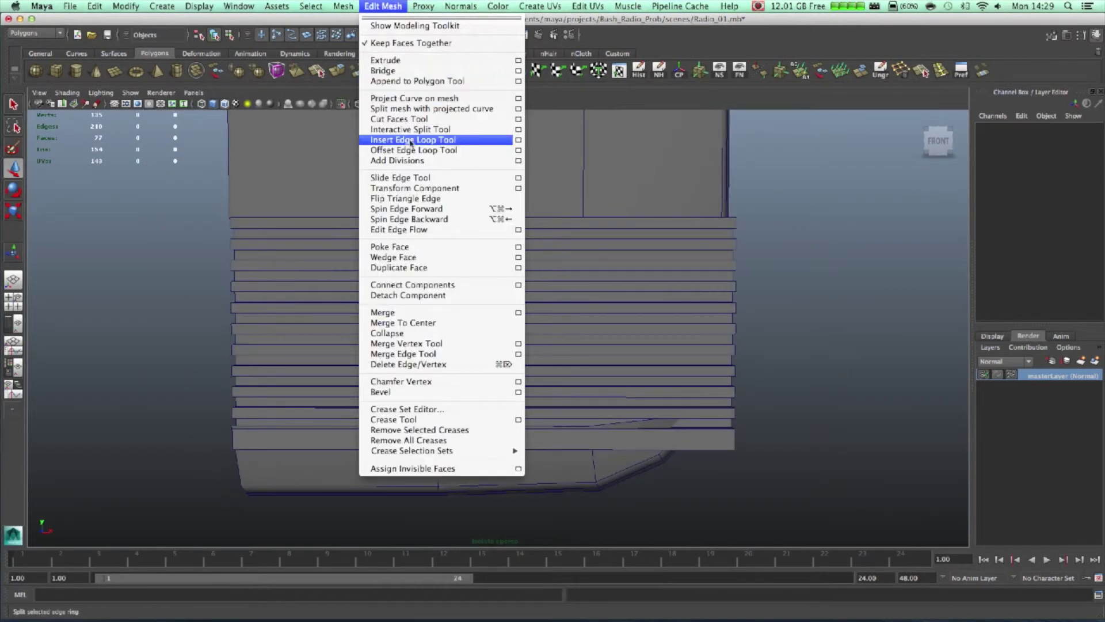
click(407, 138)
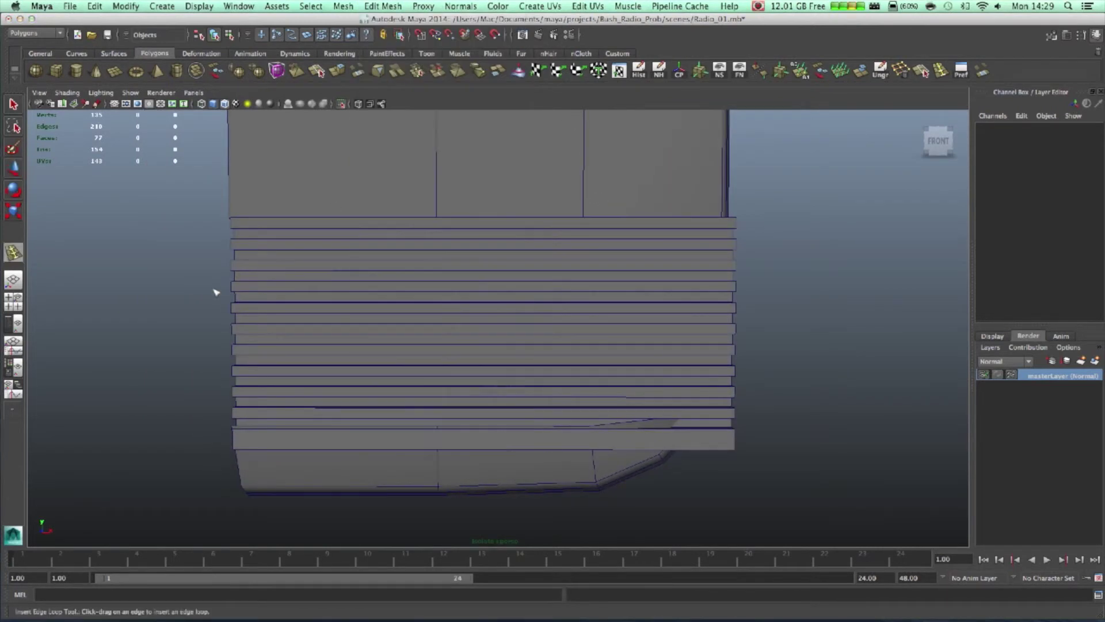
click(418, 231)
double_click(13, 252)
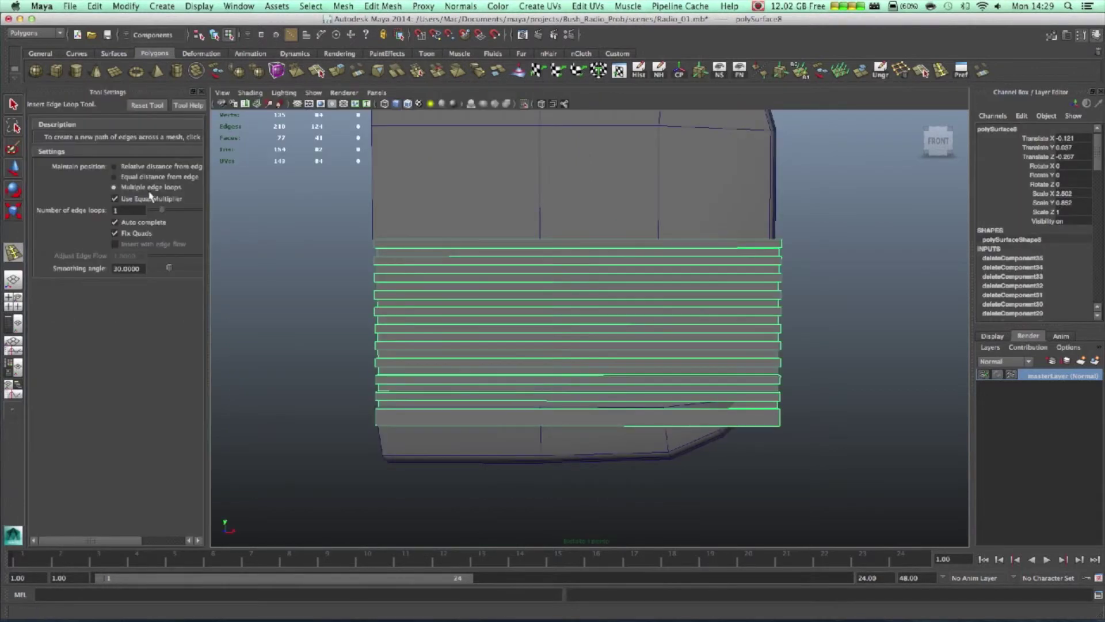
click(199, 92)
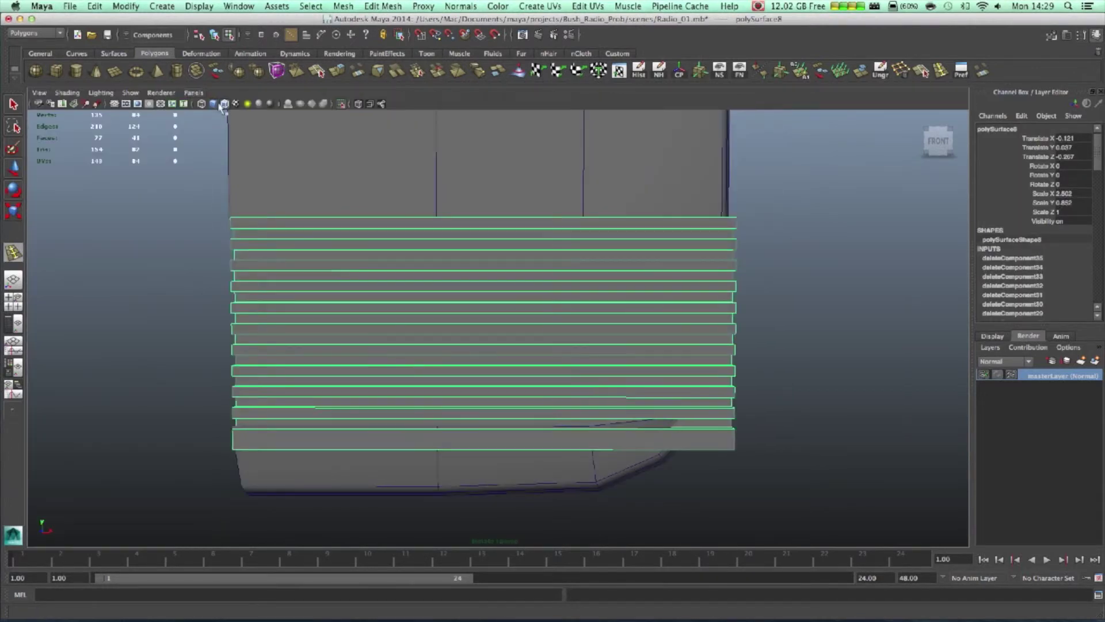
drag(438, 233, 438, 234)
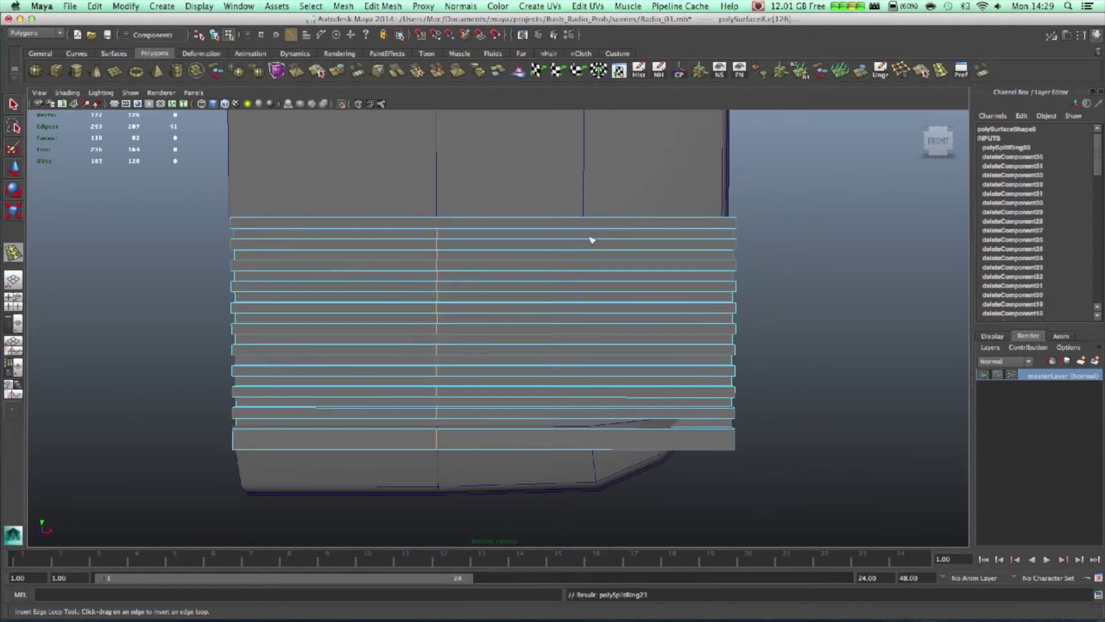
drag(586, 232, 587, 232)
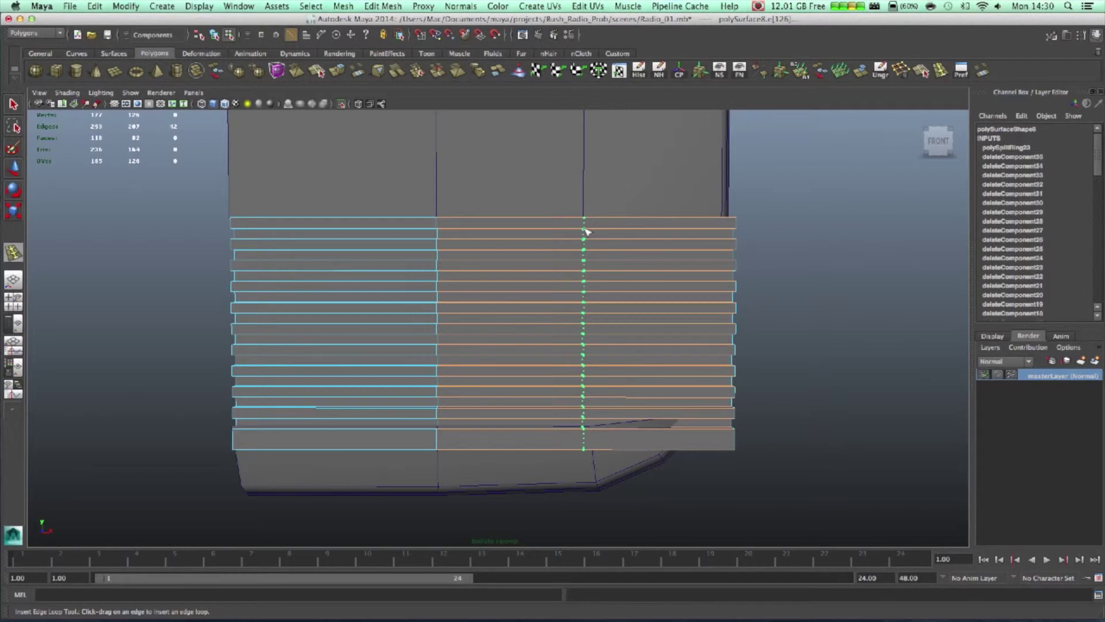
drag(586, 233, 586, 234)
key(w)
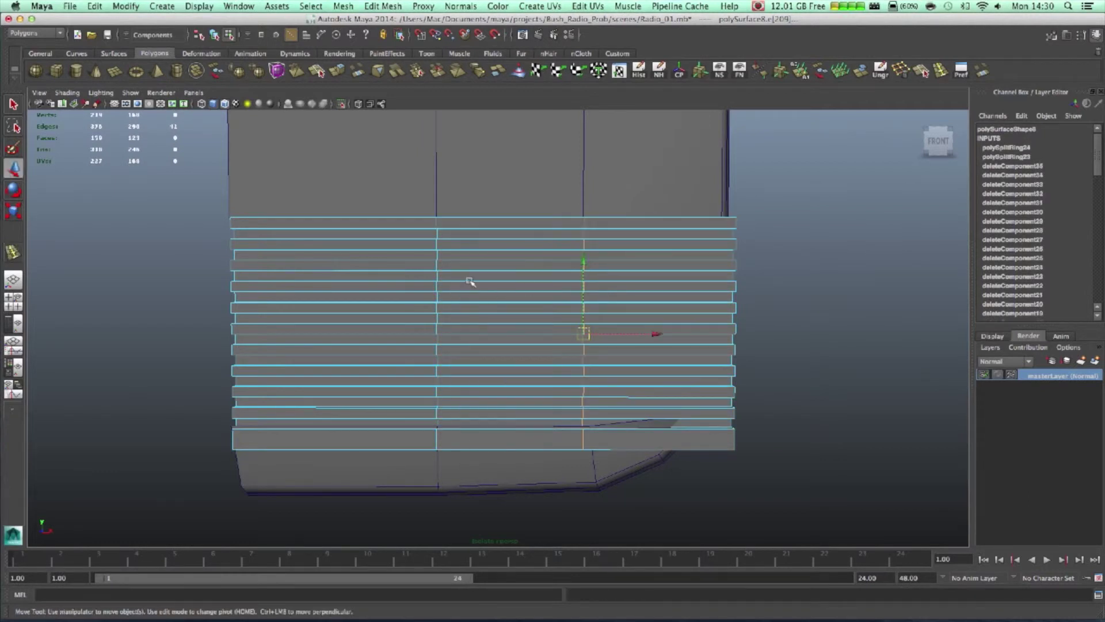
- Snap the vertices along the slatted piece's top edge to the matching points on the front panel's edge above it
scroll(452, 242, up, 3)
right_click(508, 225)
alt+drag(430, 226, 431, 343)
alt+drag(608, 367, 734, 369)
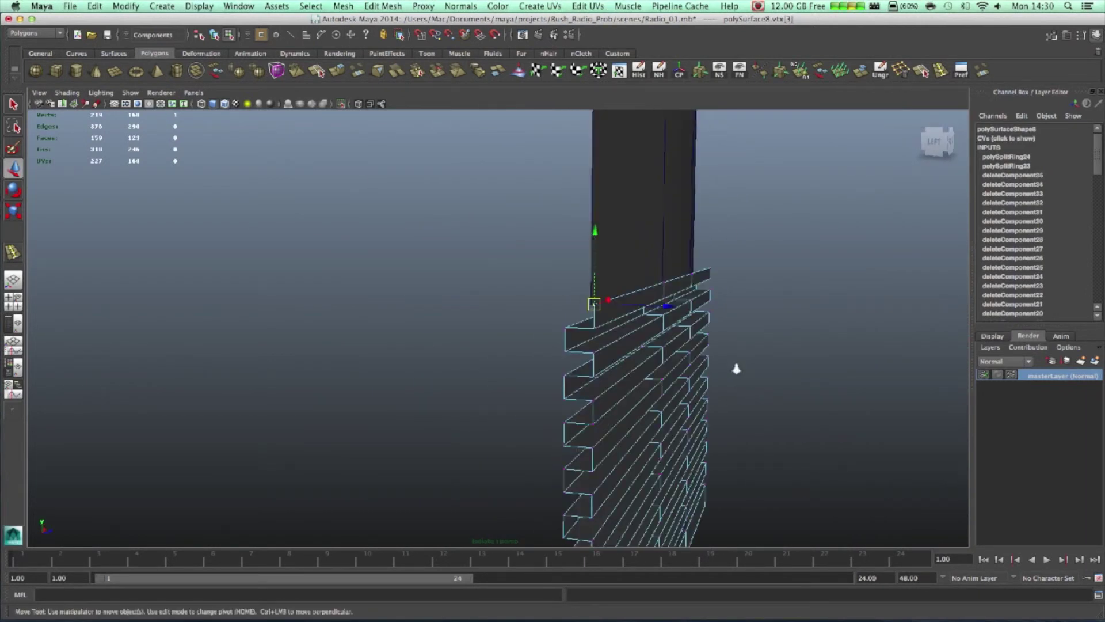
scroll(732, 369, up, 3)
scroll(729, 338, up, 1)
drag(697, 282, 690, 280)
alt+middle_drag(582, 408, 489, 464)
click(592, 355)
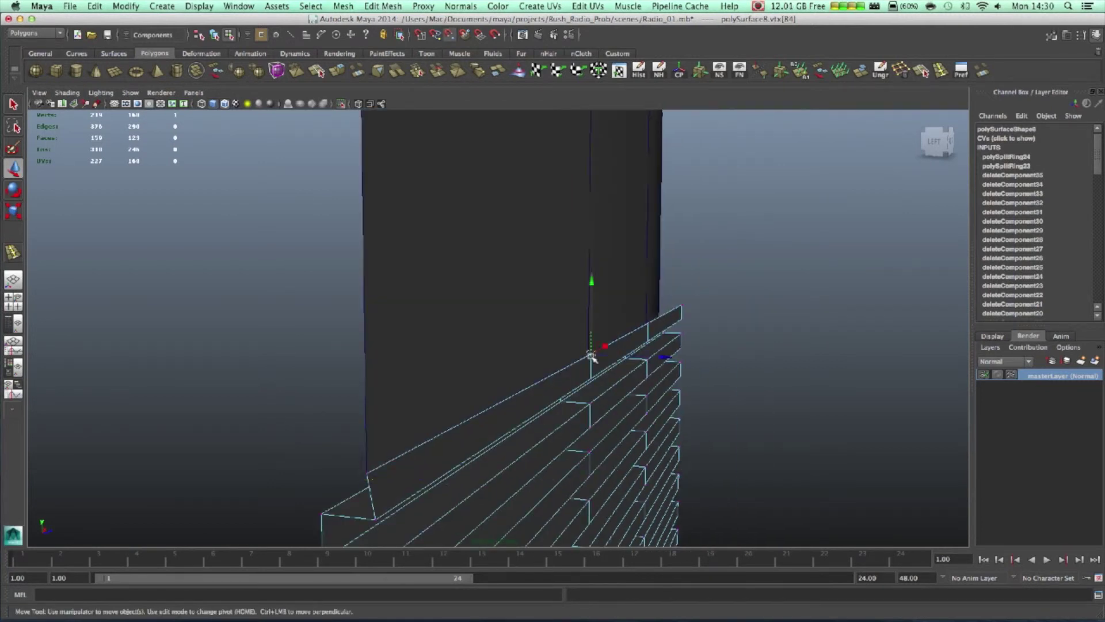
click(648, 323)
scroll(695, 370, down, 5)
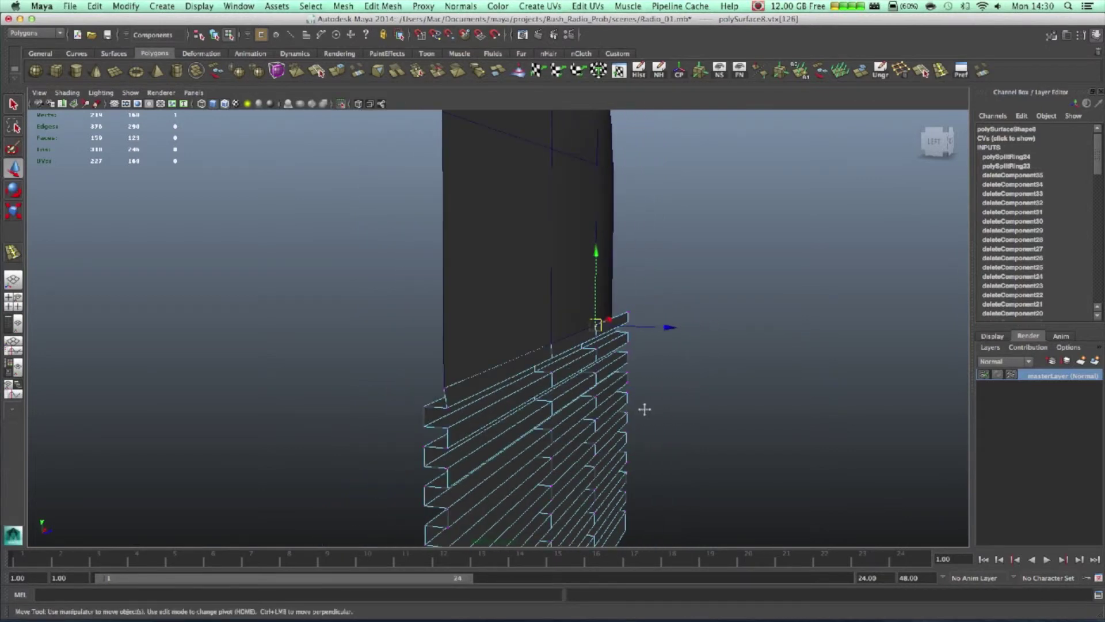
- Select the front panel's two edges behind the lowest slats and lower them along Y to about -2.317
alt+drag(644, 409, 354, 384)
alt+middle_drag(679, 440, 250, 468)
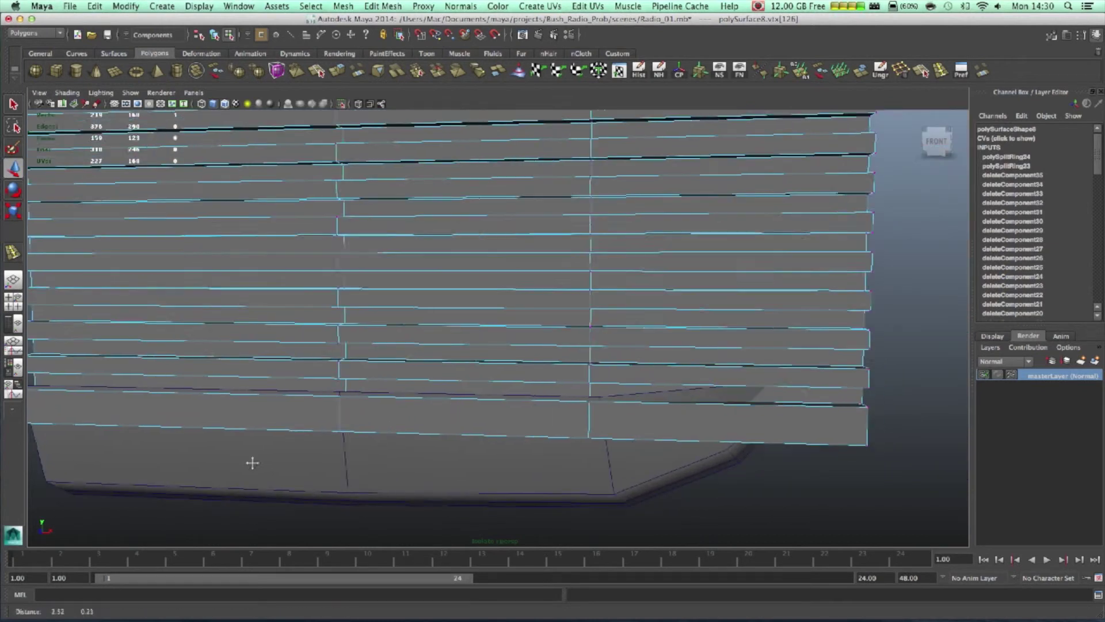
right_drag(500, 358, 500, 422)
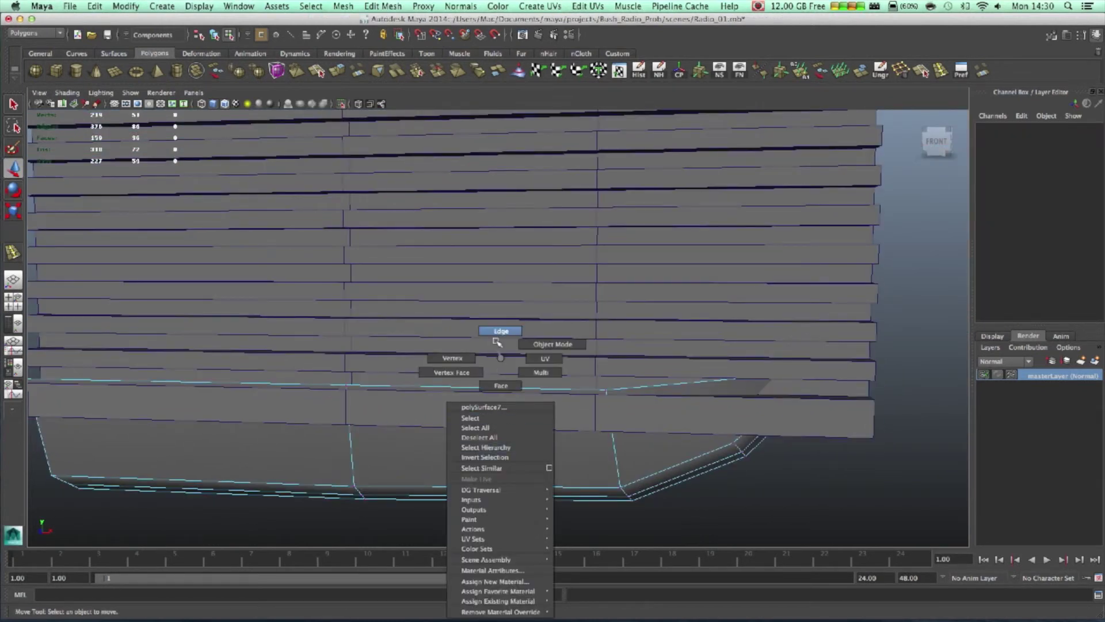
right_drag(497, 342, 499, 339)
click(566, 390)
shift+click(306, 384)
drag(300, 316, 301, 327)
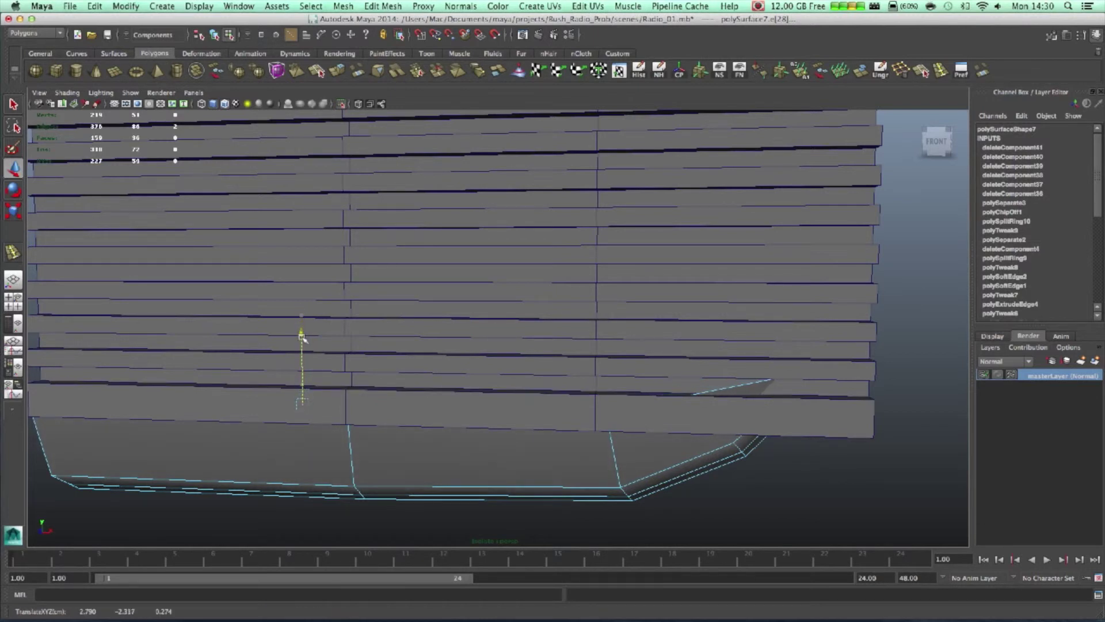
- Snap the lowest slat's bottom vertices, apart from the outer corner, to the front panel's matching lower edge vertices
alt+drag(497, 430, 633, 361)
alt+right_drag(632, 360, 553, 359)
click(537, 324)
right_drag(481, 317, 471, 401)
click(494, 429)
middle_drag(493, 424, 468, 374)
click(683, 317)
middle_drag(683, 317, 675, 302)
alt+drag(762, 339, 525, 356)
middle_drag(523, 351, 520, 313)
scroll(696, 391, down, 3)
alt+middle_drag(699, 391, 641, 509)
scroll(716, 463, down, 3)
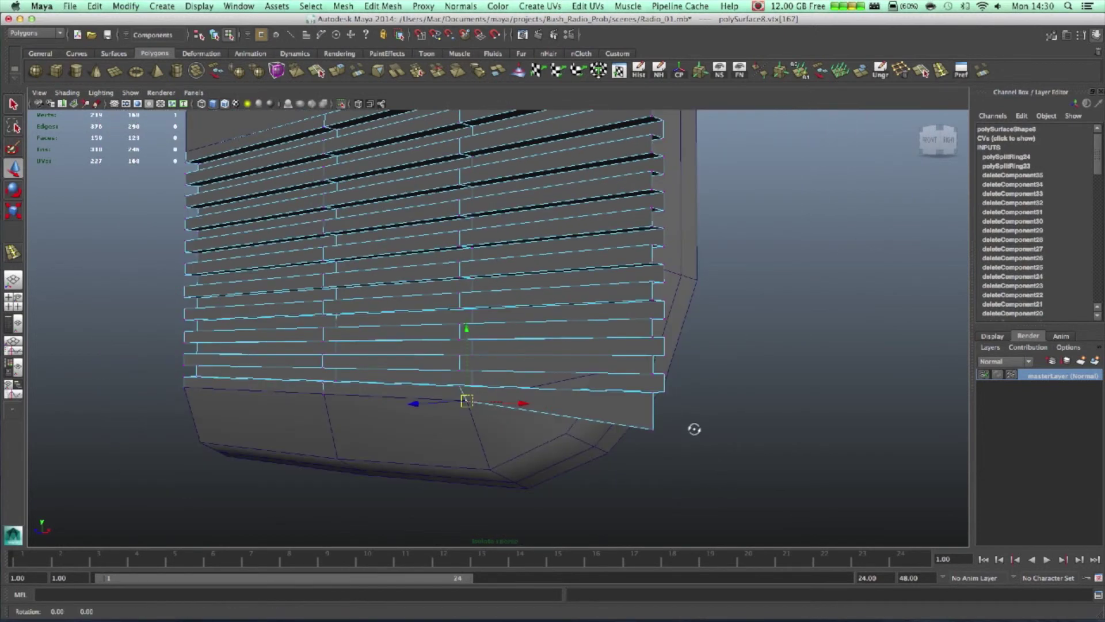
- Select the column of vertices at the slatted piece's outer end and move it inward along X to about 5.851
alt+drag(693, 429, 742, 454)
right_drag(632, 324, 591, 325)
scroll(598, 400, down, 5)
alt+right_drag(599, 399, 704, 454)
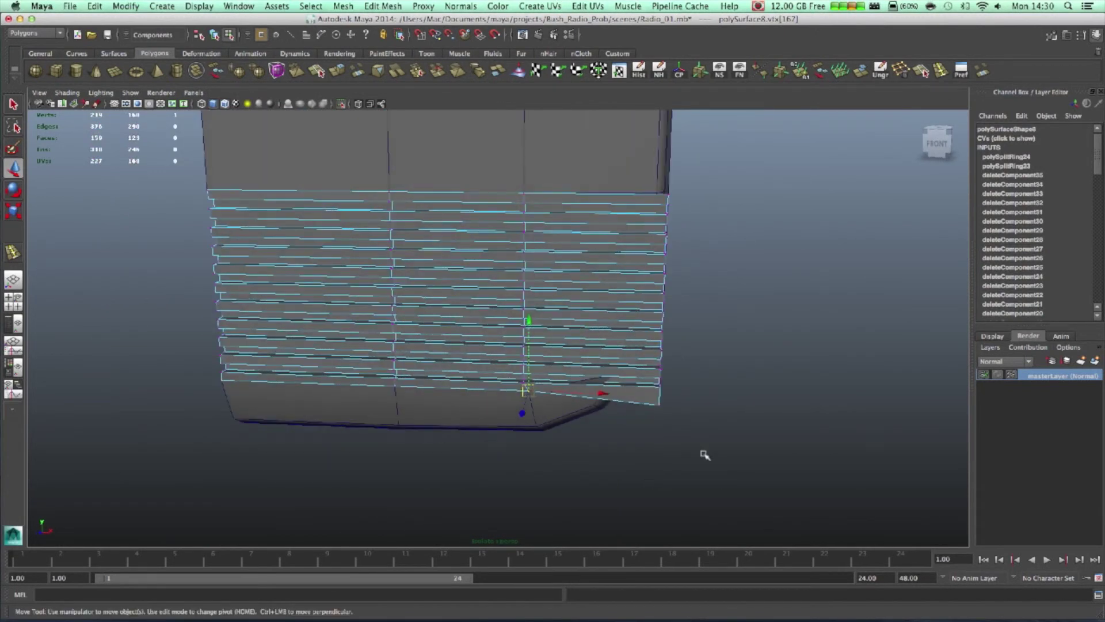
drag(720, 277, 712, 305)
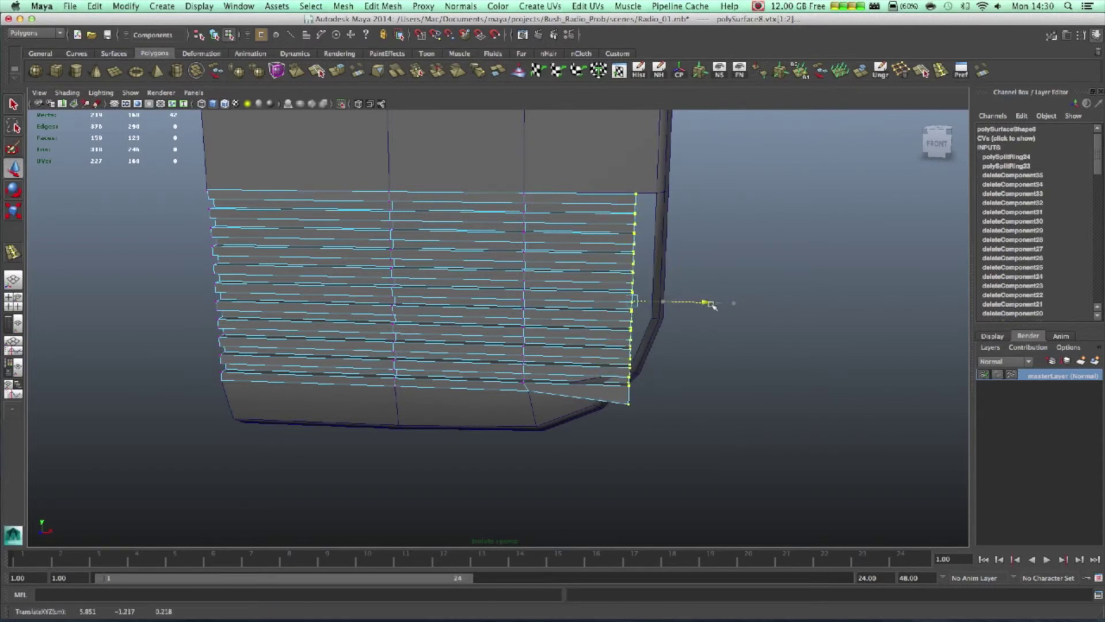
- Raise the lowest slat's outer bottom corner vertex along Y to about -2.328
alt+right_drag(712, 305, 809, 261)
alt+middle_drag(810, 262, 592, 372)
alt+drag(708, 340, 682, 381)
click(572, 190)
alt+drag(618, 239, 698, 247)
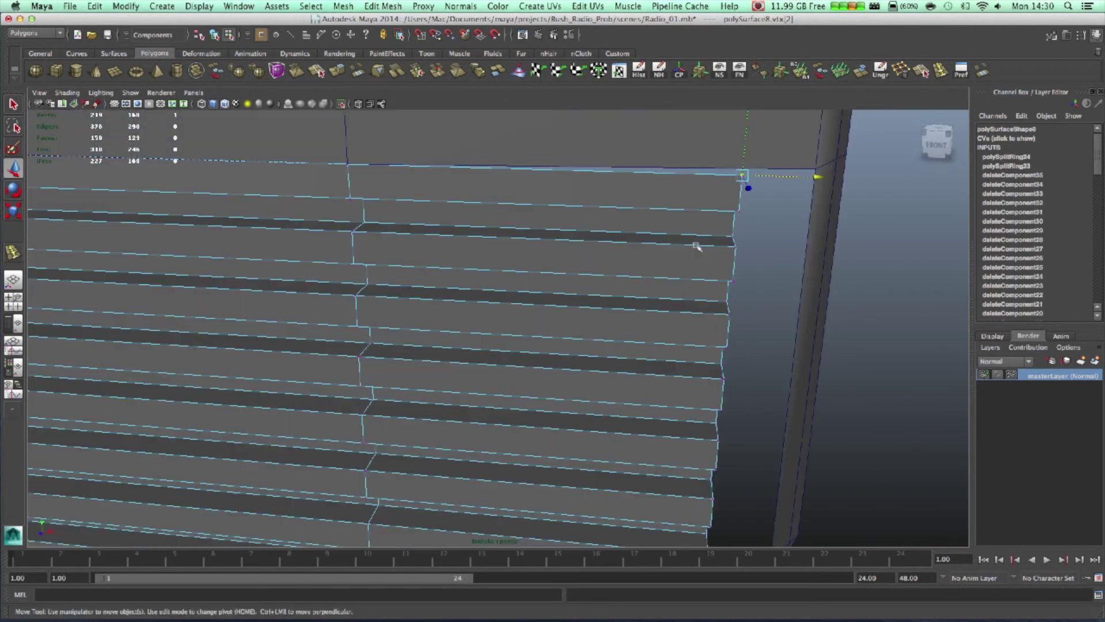
alt+right_drag(699, 246, 676, 323)
alt+middle_drag(675, 323, 688, 248)
scroll(668, 420, down, 3)
scroll(646, 429, up, 3)
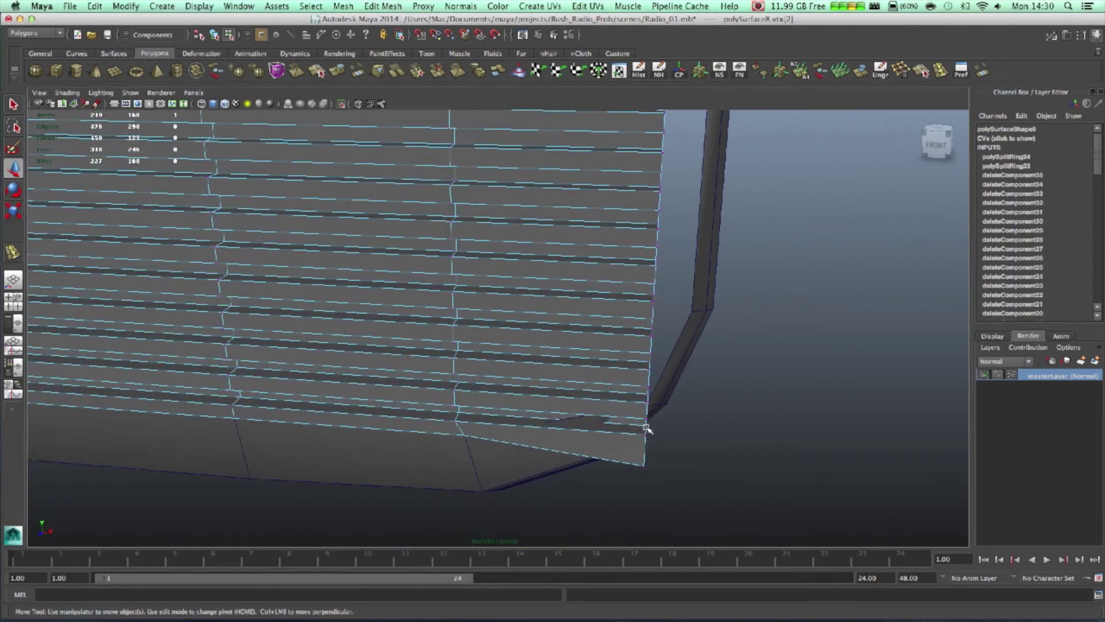
scroll(662, 464, down, 2)
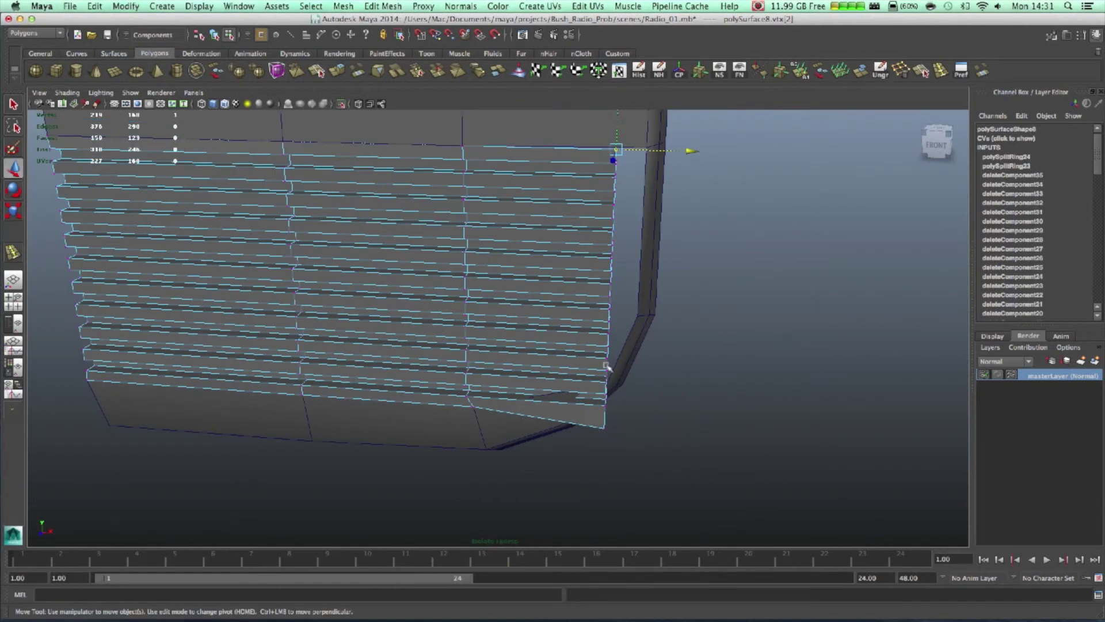
drag(608, 361, 609, 355)
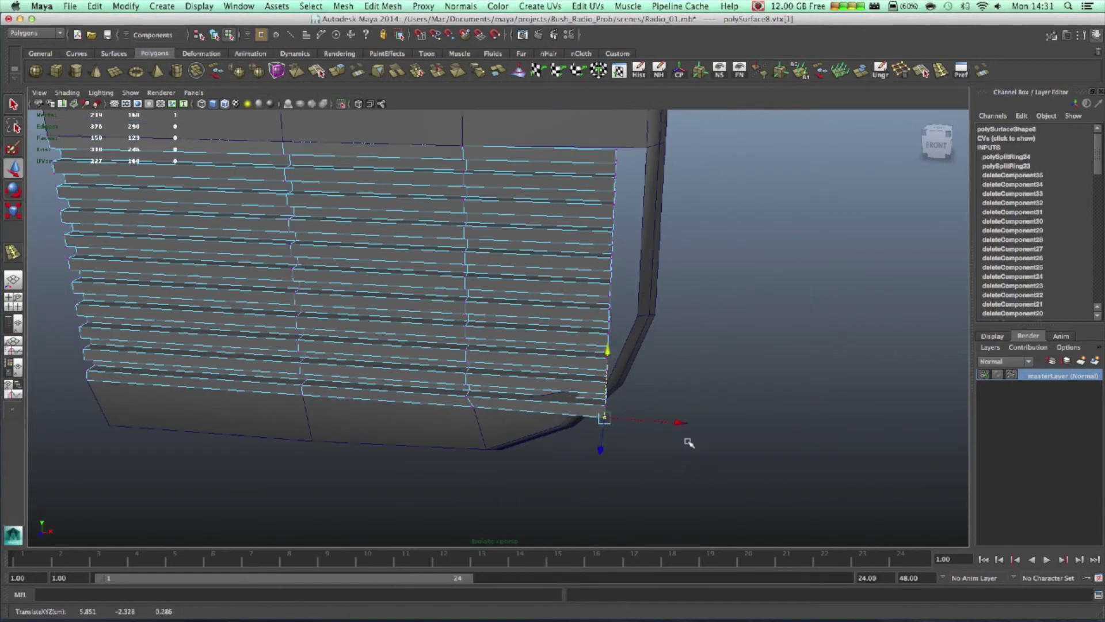
- Try shifting the column of outer end vertices of the slatted piece in depth, and undo the shifts
scroll(689, 442, down, 2)
drag(573, 213, 538, 240)
scroll(538, 239, up, 3)
alt+middle_drag(537, 239, 518, 315)
alt+drag(517, 315, 506, 320)
middle_drag(415, 389, 442, 382)
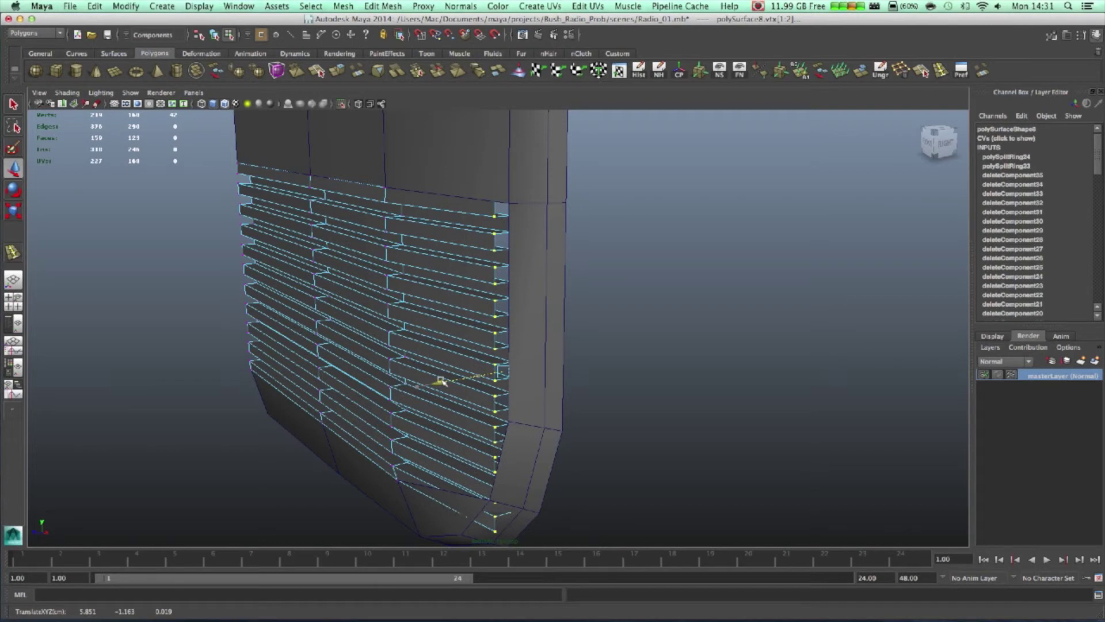
alt+drag(440, 381, 415, 382)
key(super+z)
middle_drag(339, 378, 333, 371)
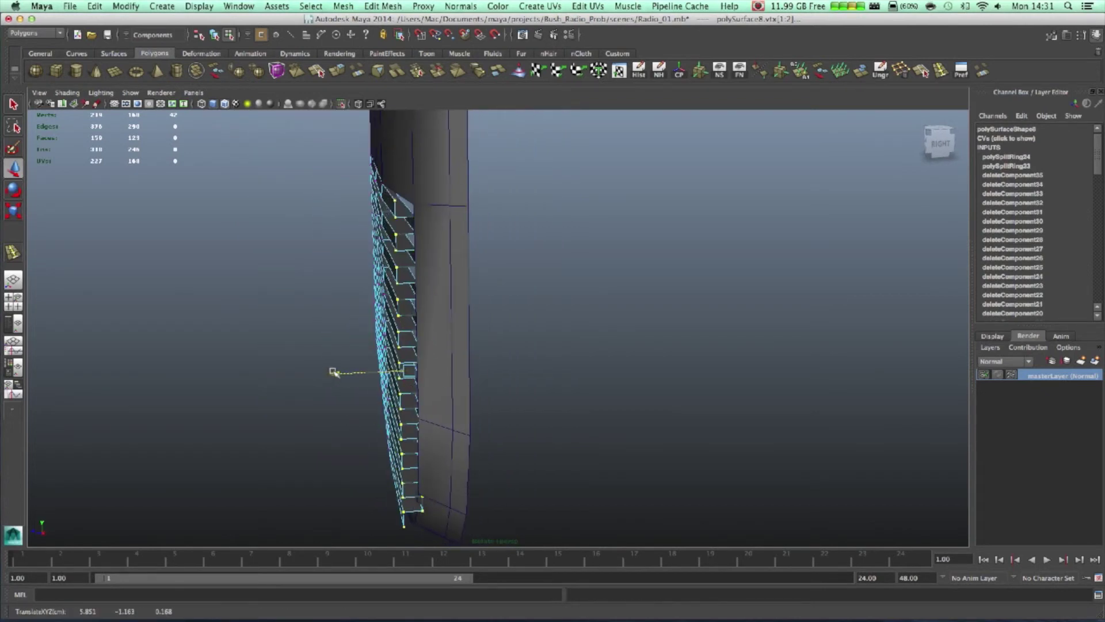
alt+drag(417, 370, 516, 420)
key(z)
- Return to object mode and examine the opening between the slats' outer ends and the front panel's rounded side frame
drag(567, 452, 590, 392)
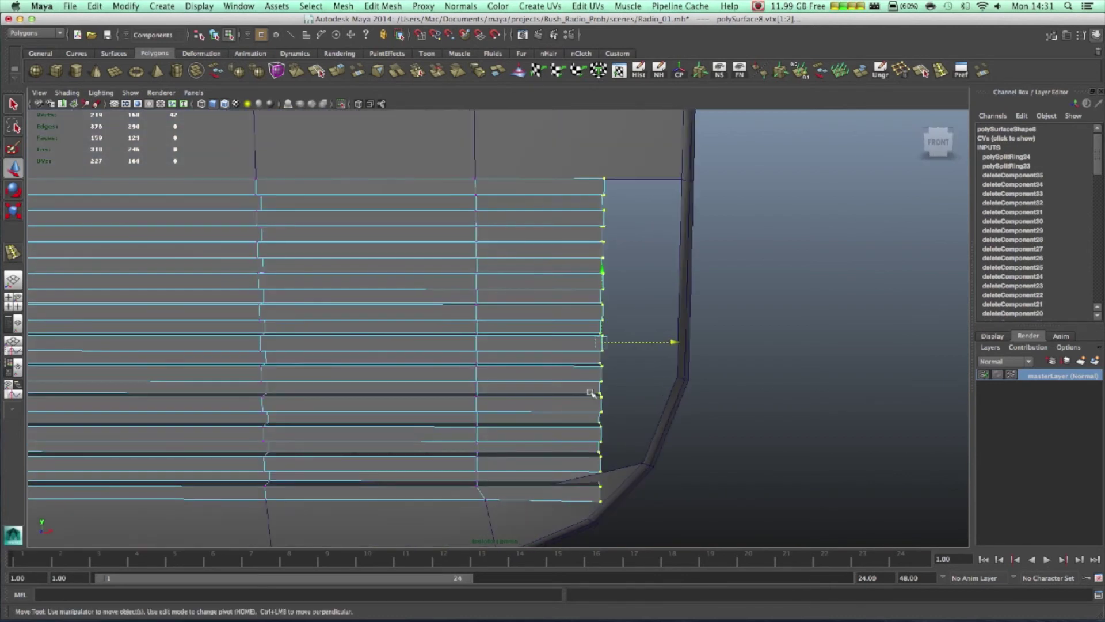
alt+middle_drag(603, 399, 575, 308)
alt+right_drag(575, 308, 656, 429)
alt+middle_drag(631, 374, 599, 305)
click(587, 355)
right_drag(596, 335, 548, 332)
alt+drag(594, 371, 547, 374)
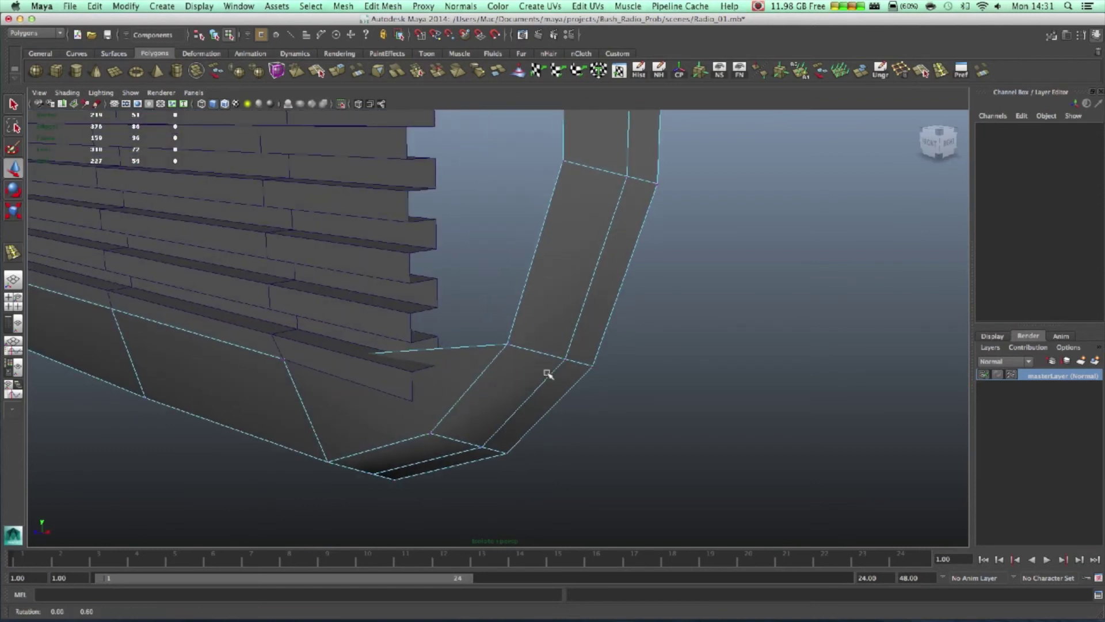
alt+drag(483, 358, 650, 380)
alt+drag(615, 262, 530, 376)
alt+drag(607, 352, 567, 466)
right_click(422, 446)
click(469, 326)
alt+drag(581, 422, 621, 414)
alt+drag(741, 392, 545, 252)
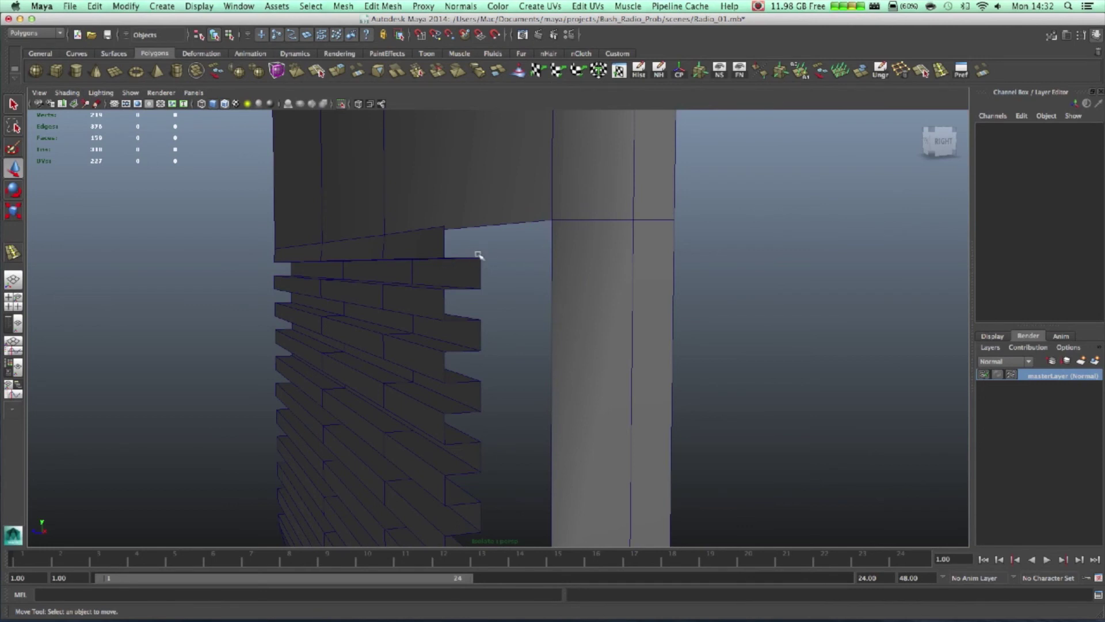
alt+drag(498, 293, 623, 310)
alt+middle_drag(723, 276, 681, 249)
scroll(680, 249, down, 5)
alt+drag(682, 304, 642, 364)
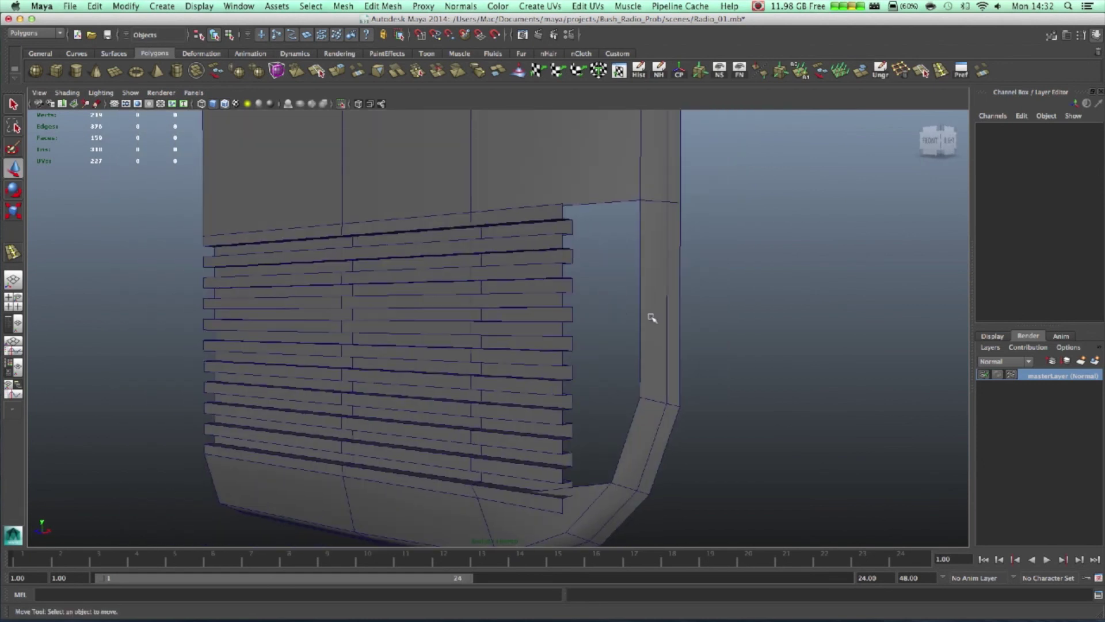